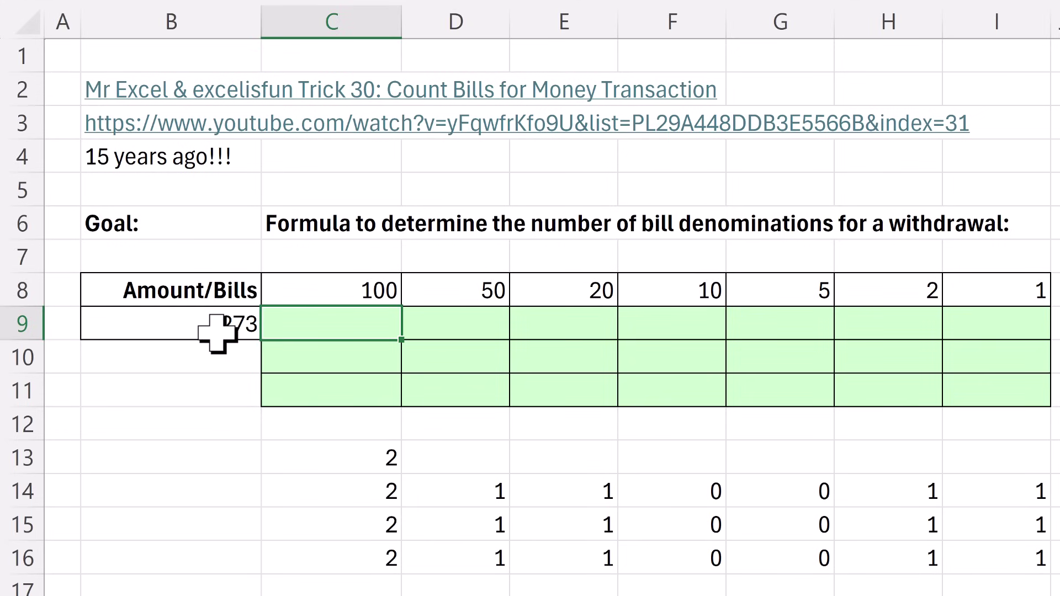
click(296, 288)
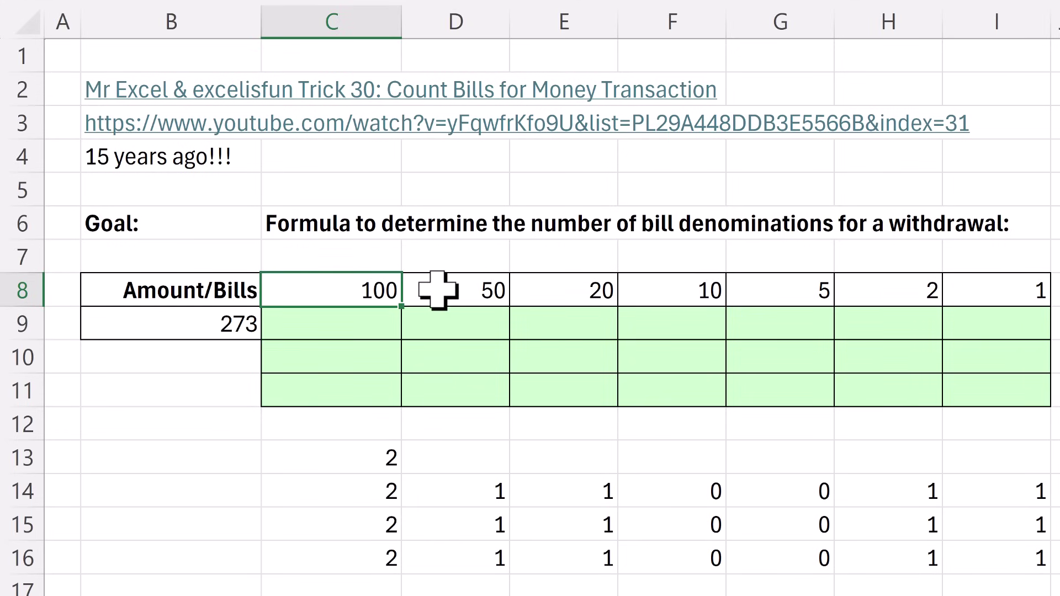
click(483, 289)
click(550, 296)
click(689, 296)
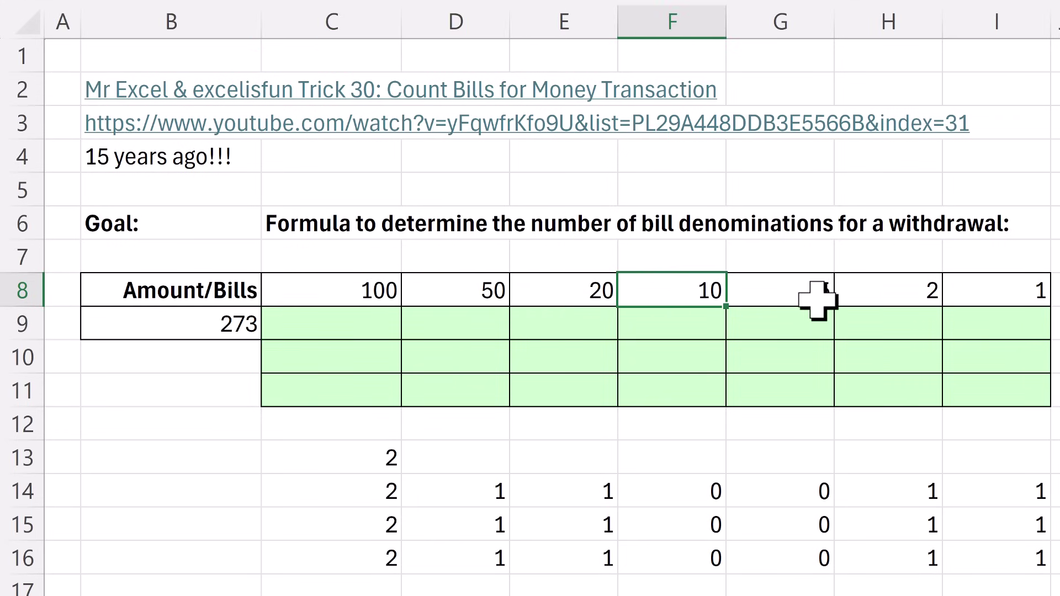
click(818, 298)
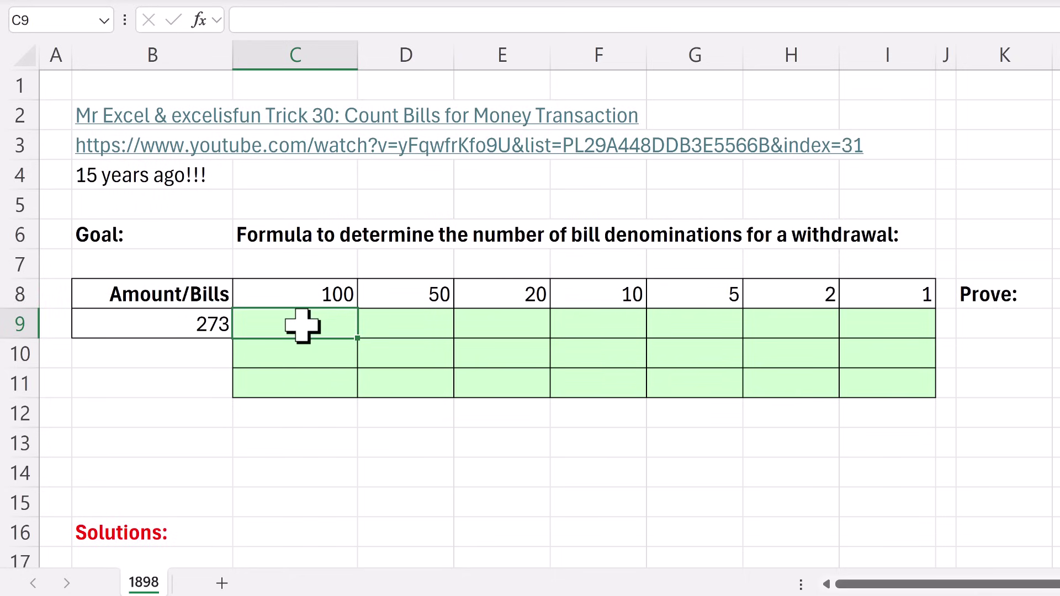
Inspect the custom number format of the Amount/Bills header cell B8.
click(148, 301)
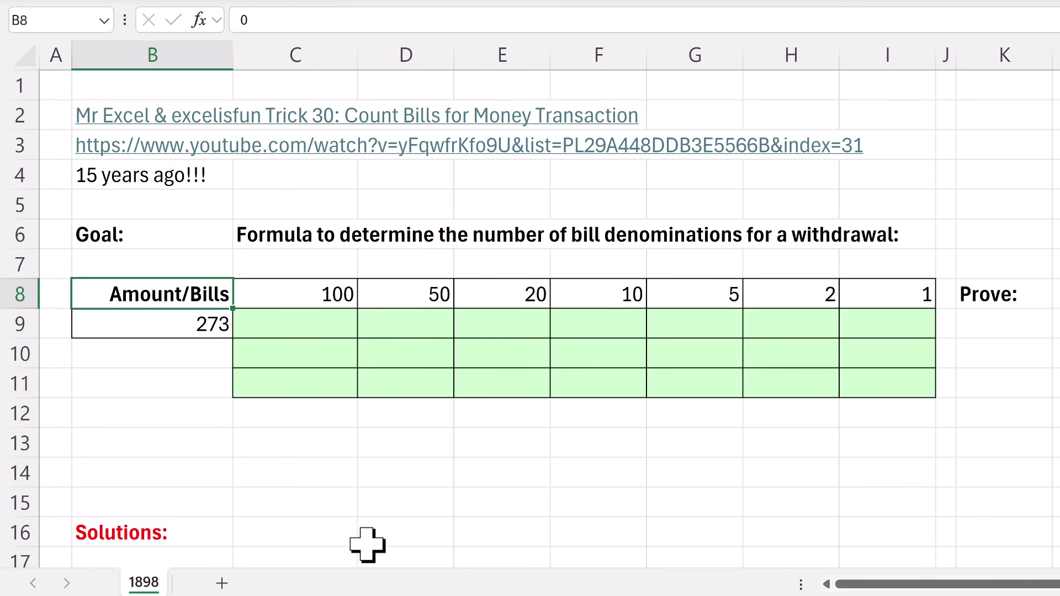
key(ctrl+1)
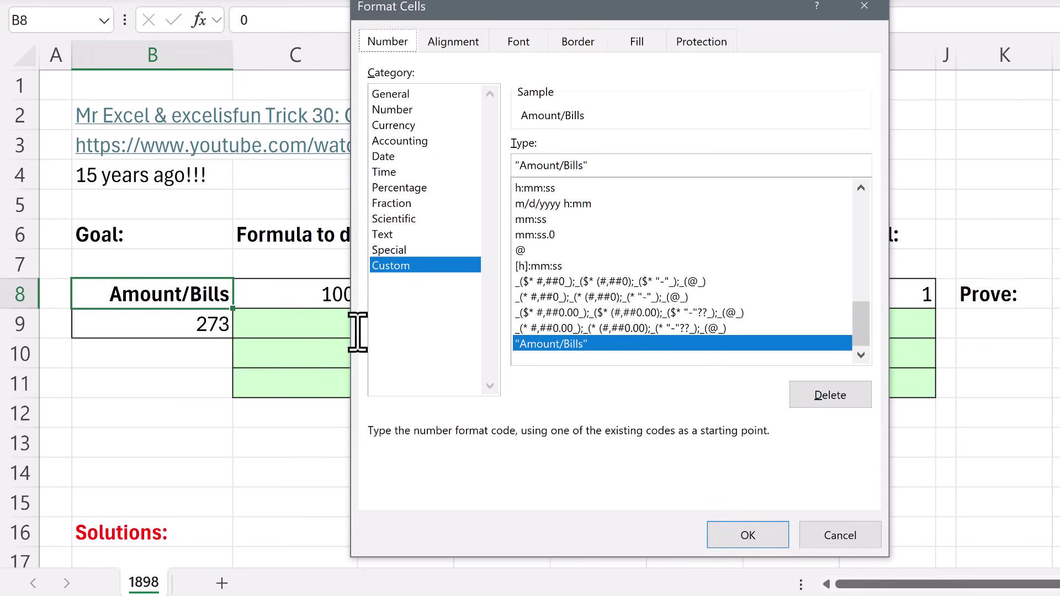
key(Escape)
Enter the formula =B9/C8 in C9 to divide the withdrawal amount by the 100 denomination.
click(296, 327)
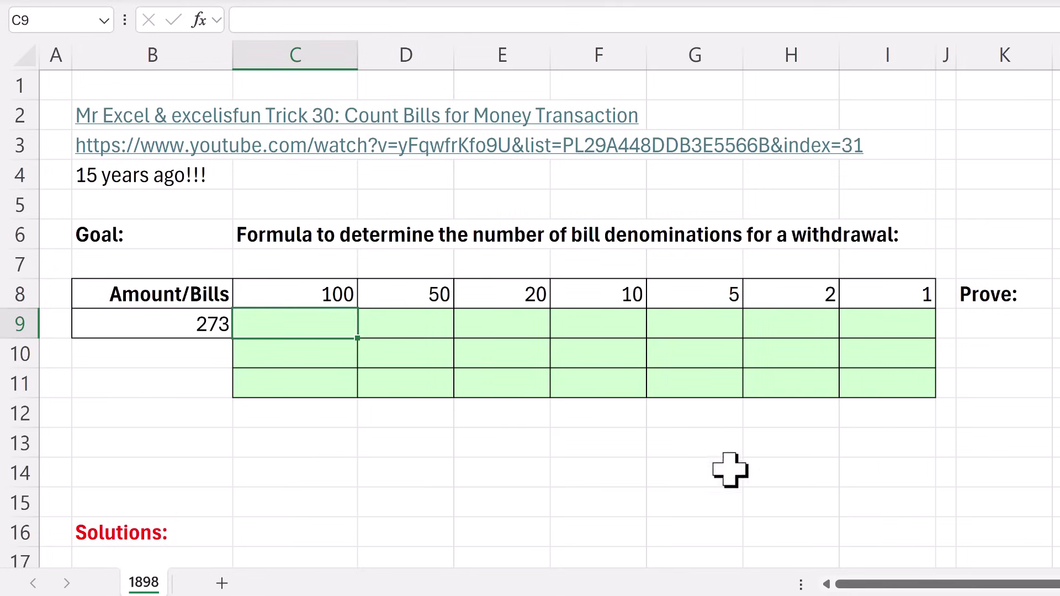
text(=)
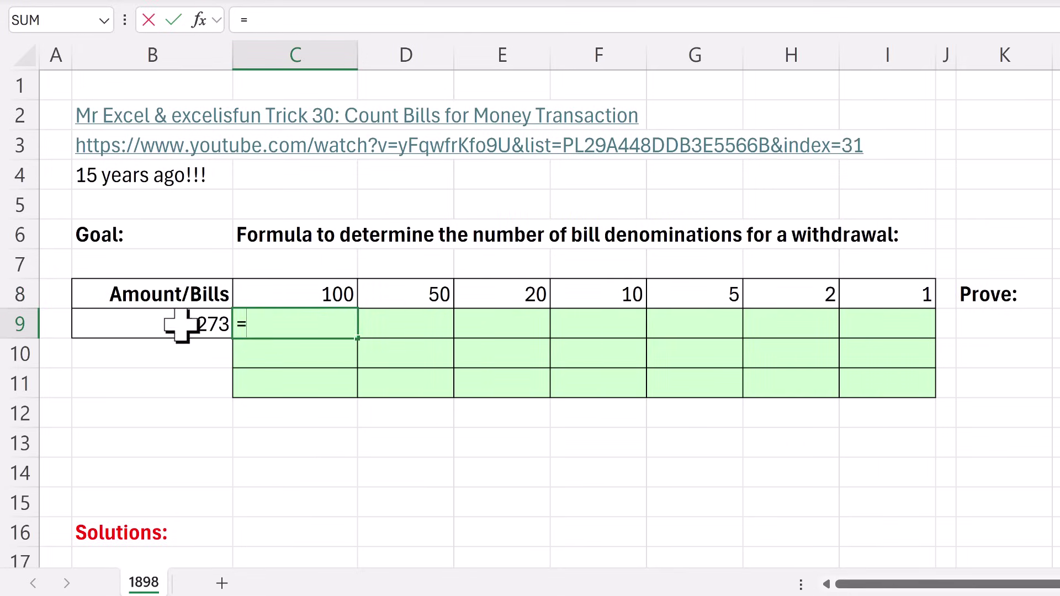
click(152, 331)
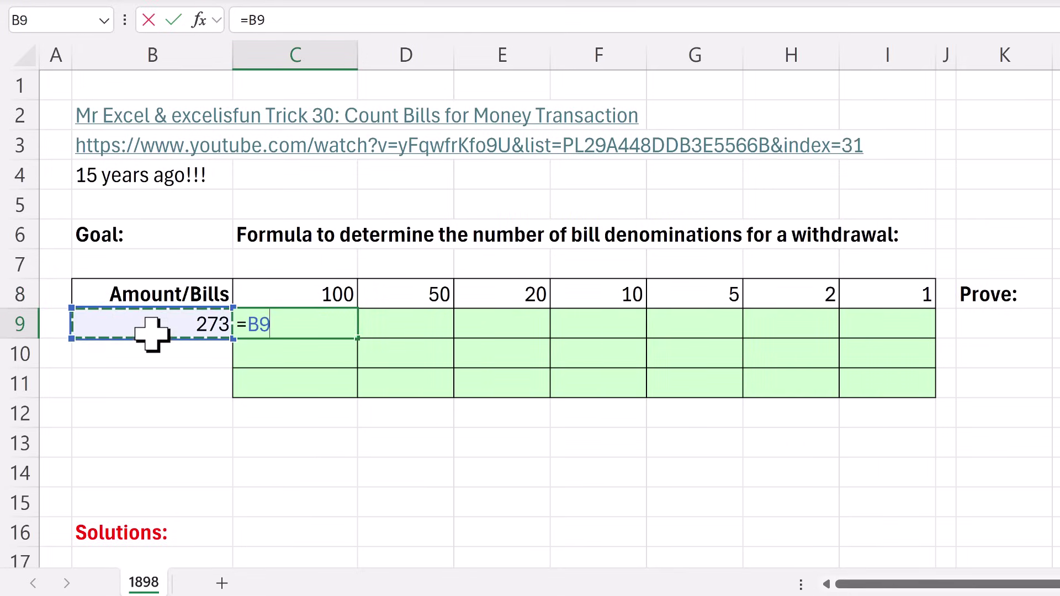
text(/)
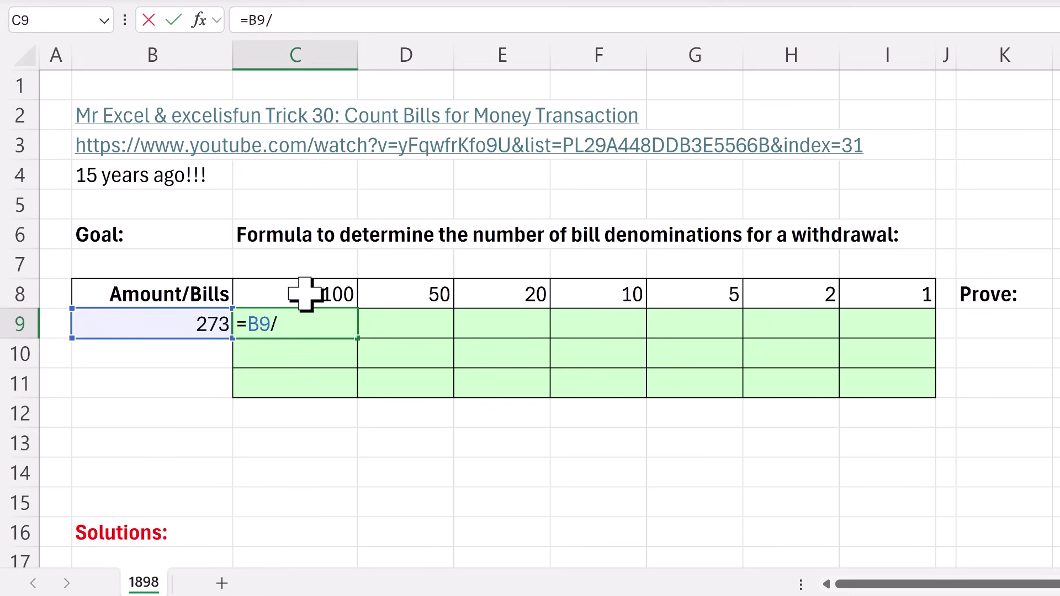
click(287, 286)
key(ctrl+Return)
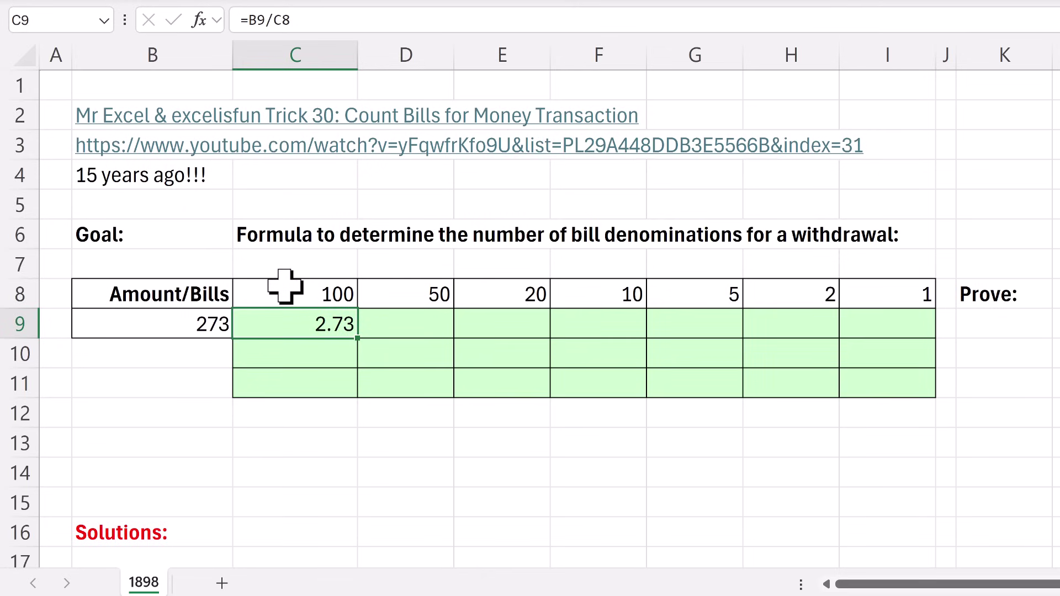
Wrap the division in C9 in the INT function so the formula reads =INT(B9/C8).
double_click(246, 327)
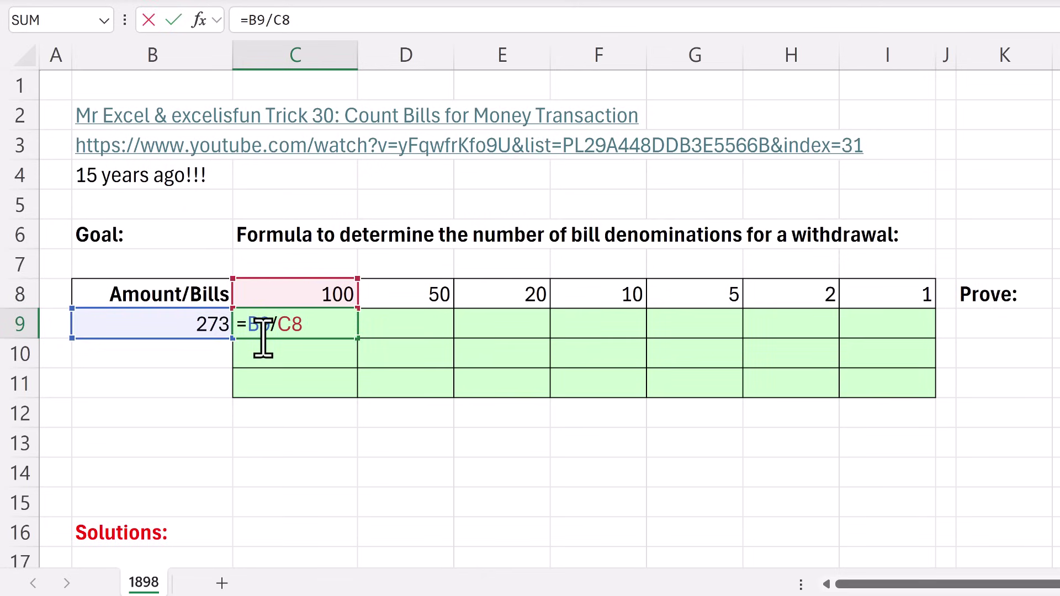
text(INT()
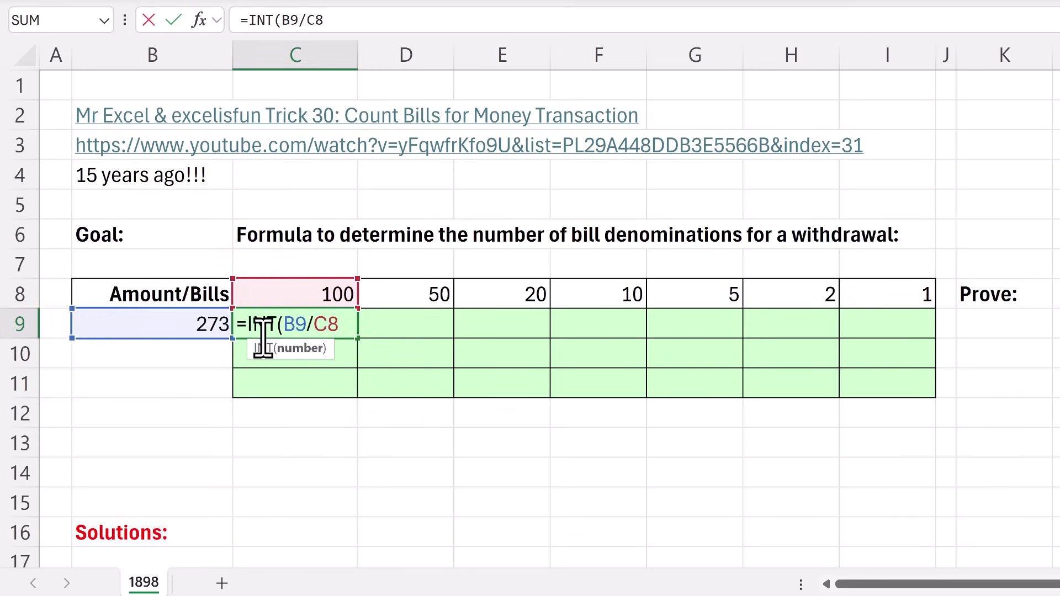
key(End)
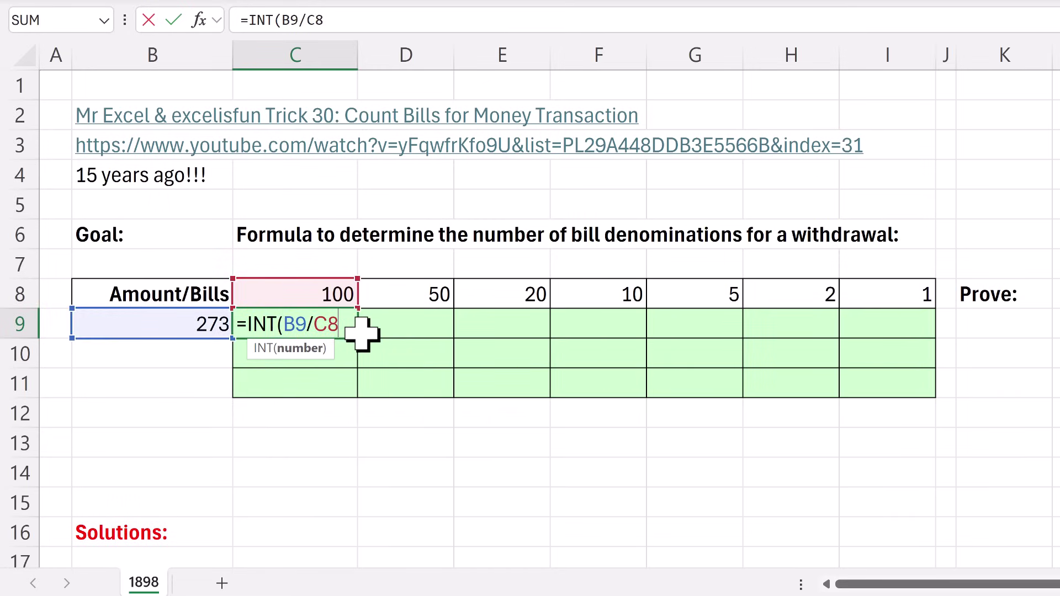
text())
key(ctrl+Return)
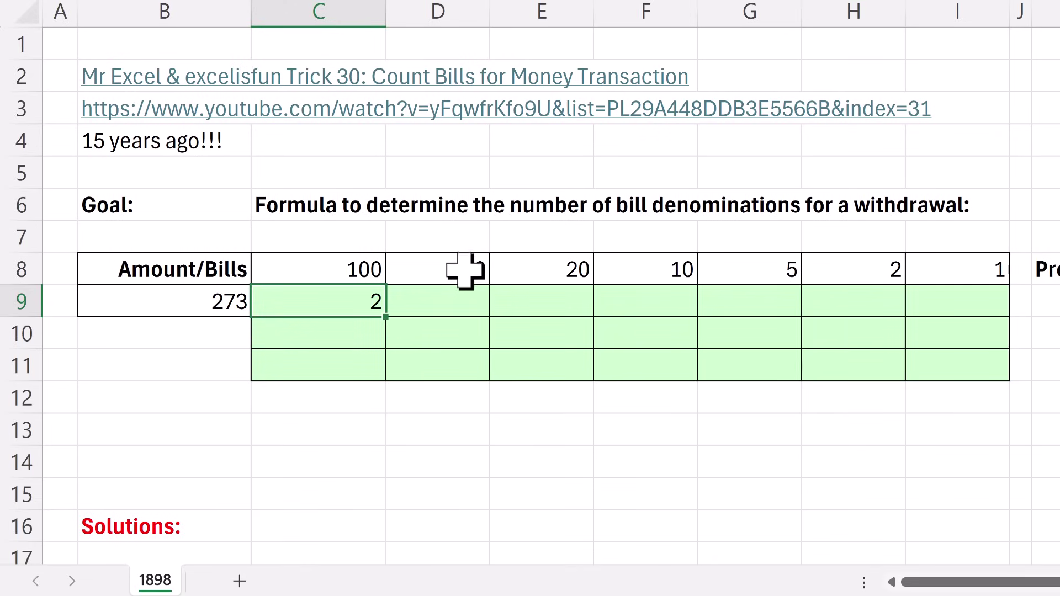
Make the B9 reference in the C9 formula absolute, as $B$9.
click(457, 303)
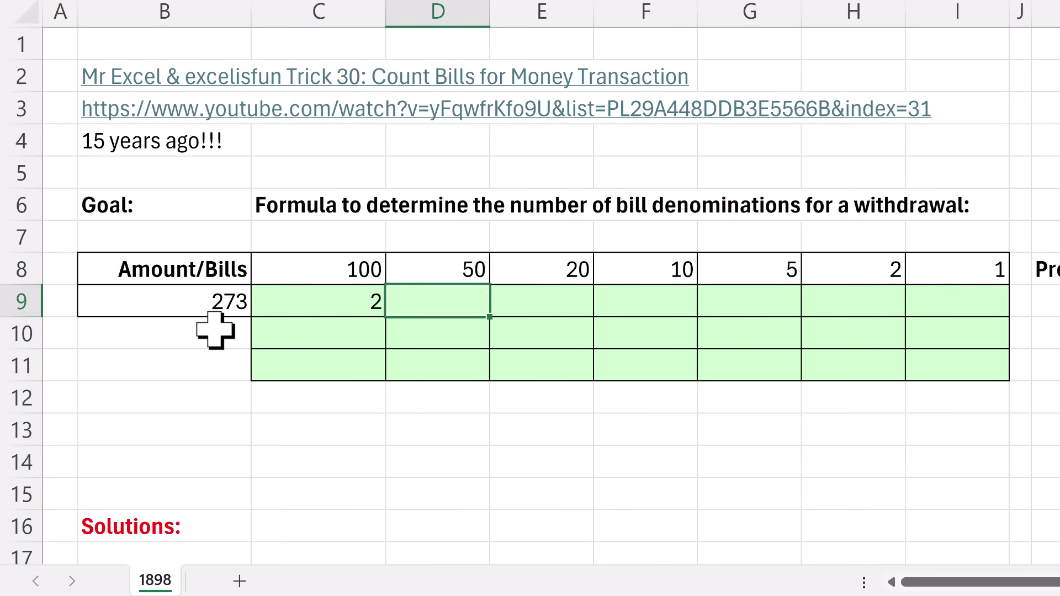
click(284, 293)
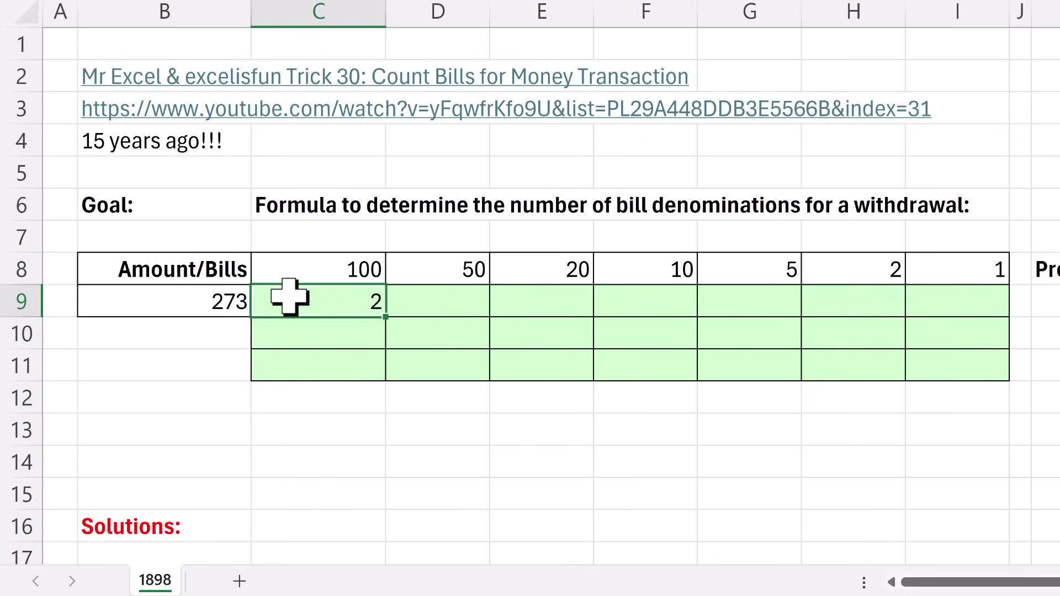
key(F2)
key(Left)
key(Left)
key(Left)
key(Left)
key(Left)
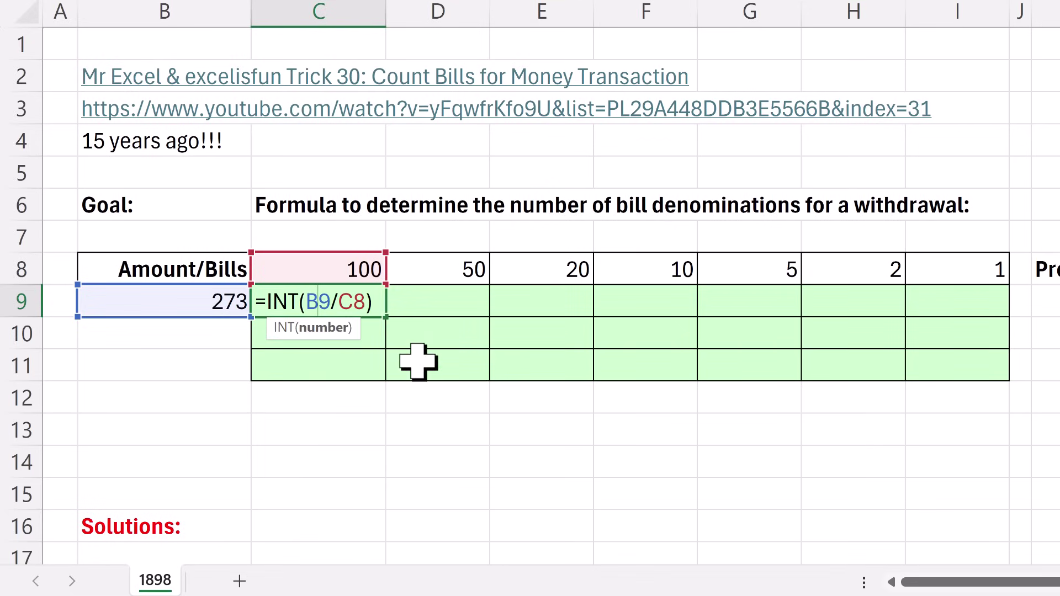
key(F4)
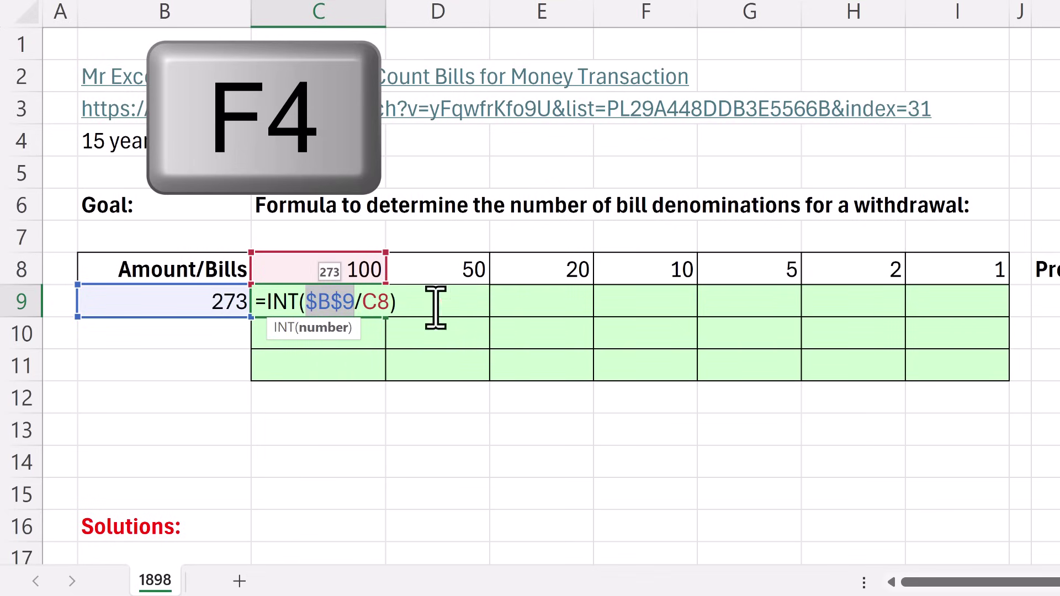
Subtract a SUMPRODUCT from $B$9 in the C9 formula, with the expanding range $B$8:B8 as its first array.
click(355, 302)
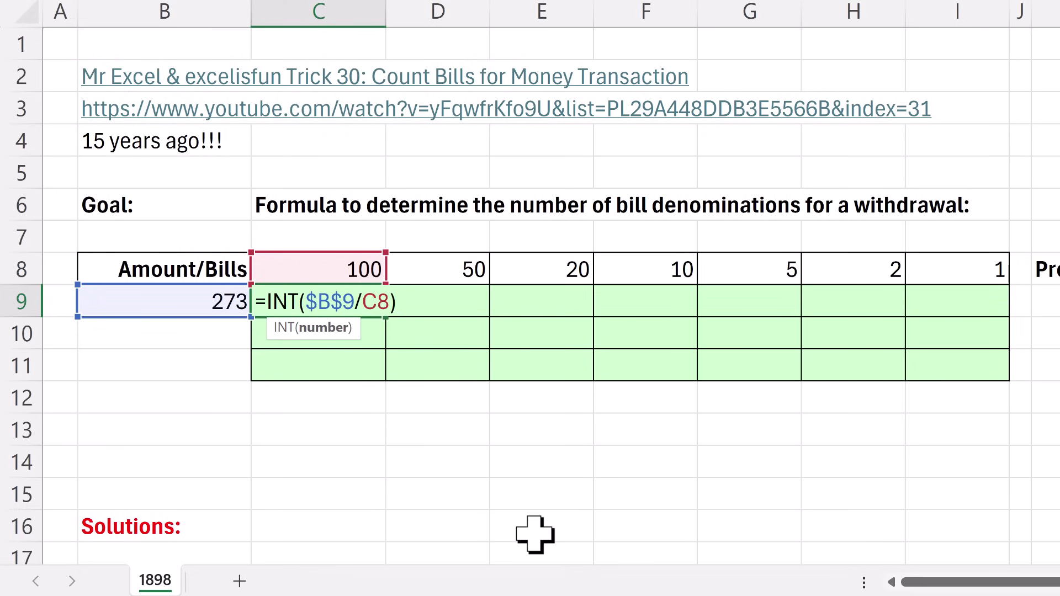
text(-)
text(sump)
key(Tab)
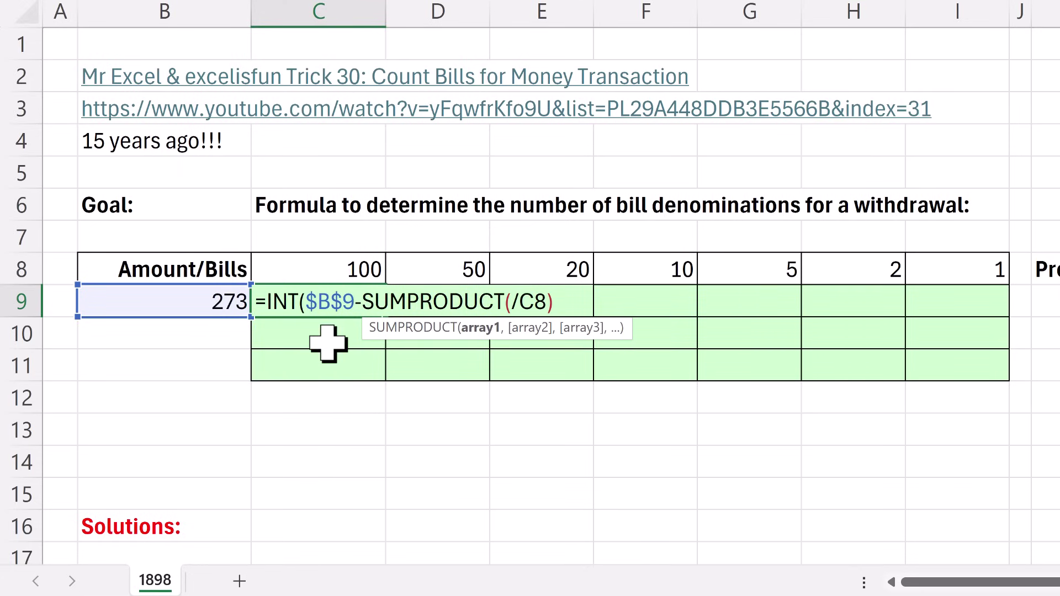
click(204, 269)
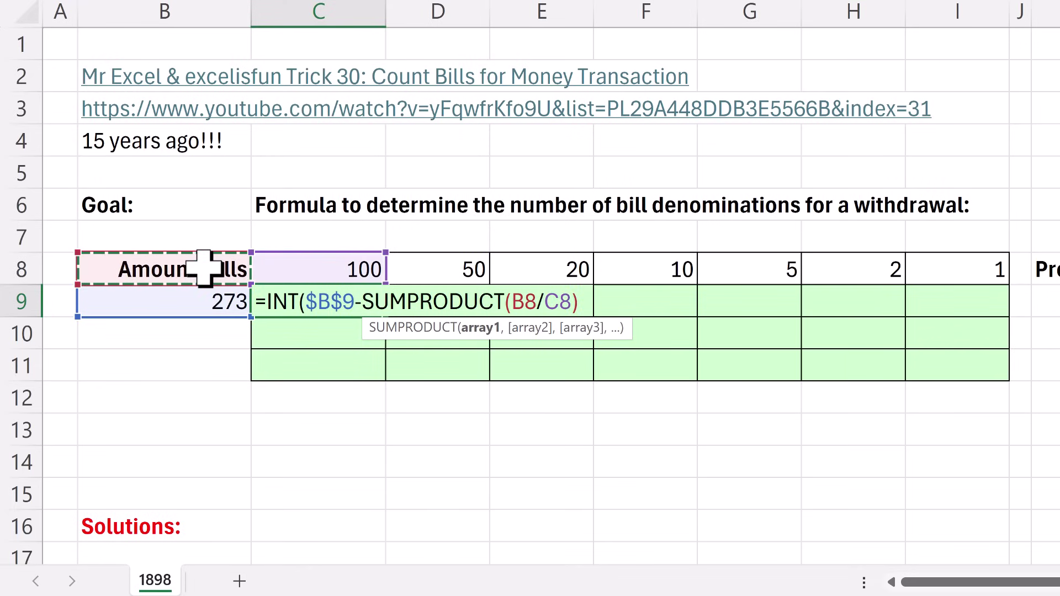
text(:)
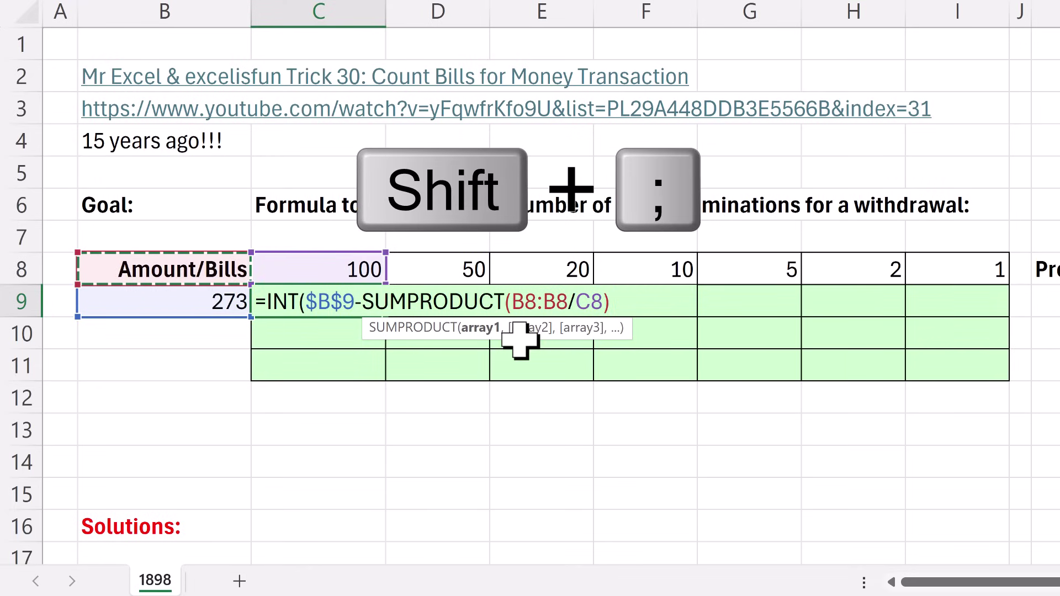
shift+click(526, 302)
click(527, 301)
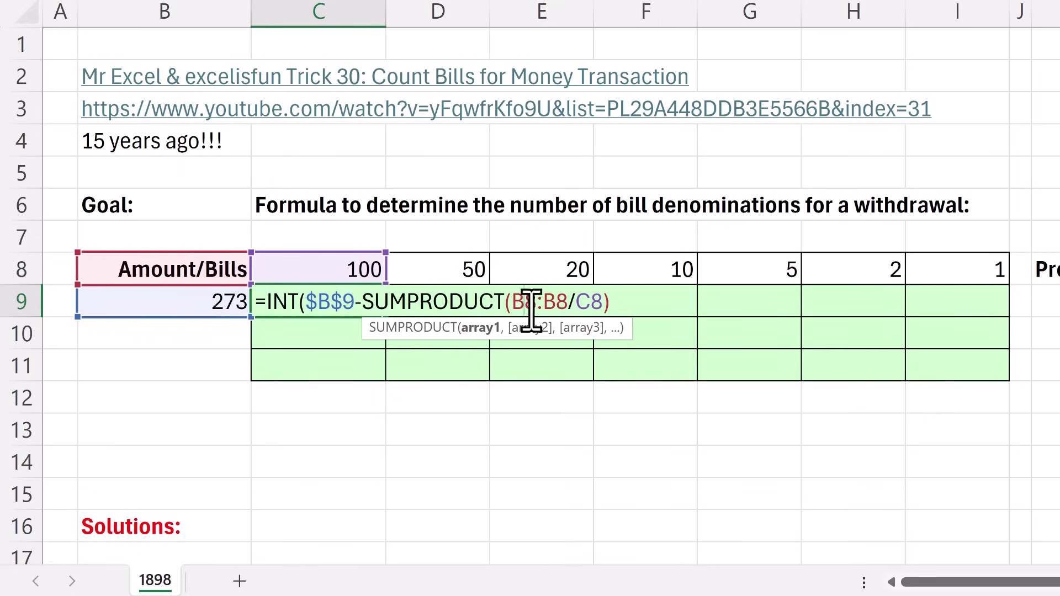
key(F4)
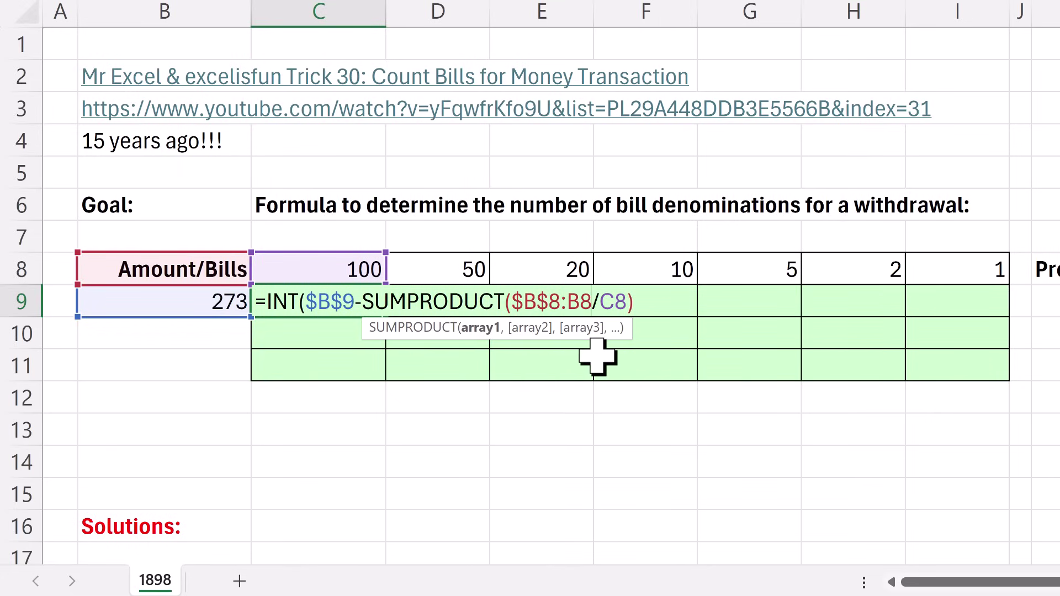
Add the expanding range $B$9:B9 as the second array of the SUMPRODUCT.
text(,)
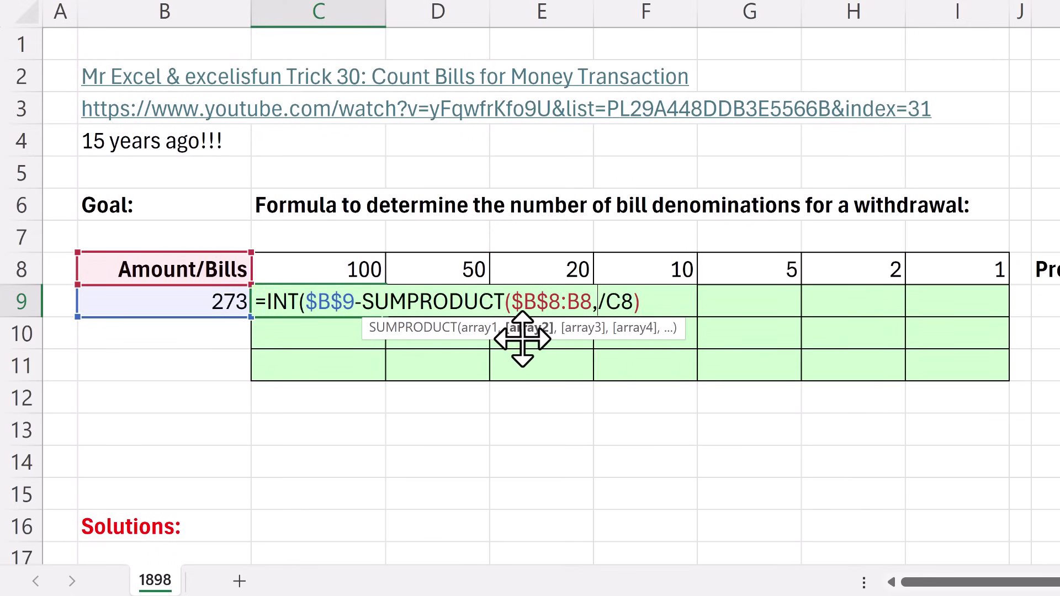
click(199, 303)
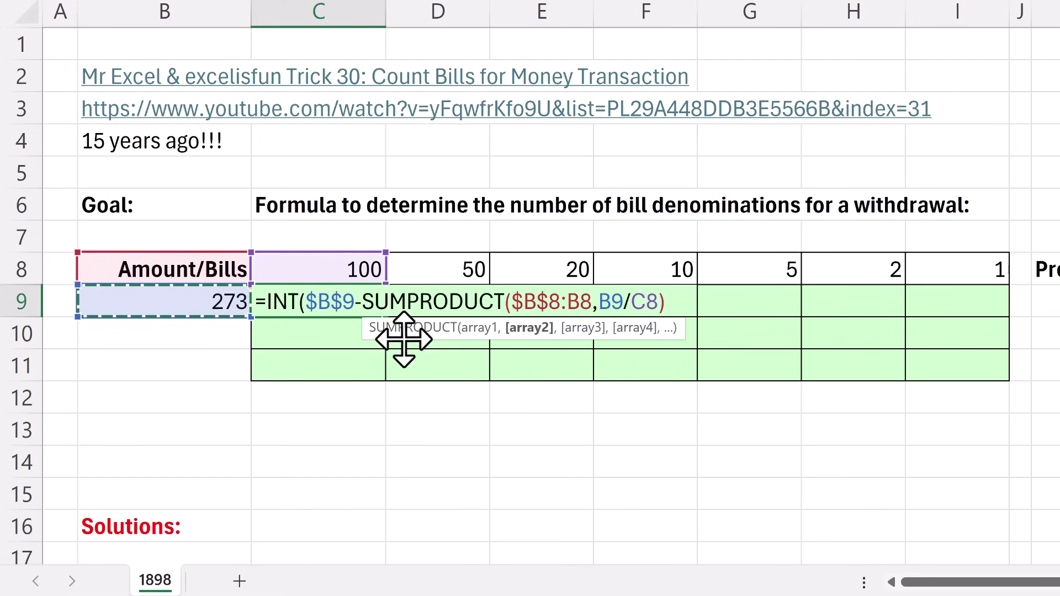
text(:)
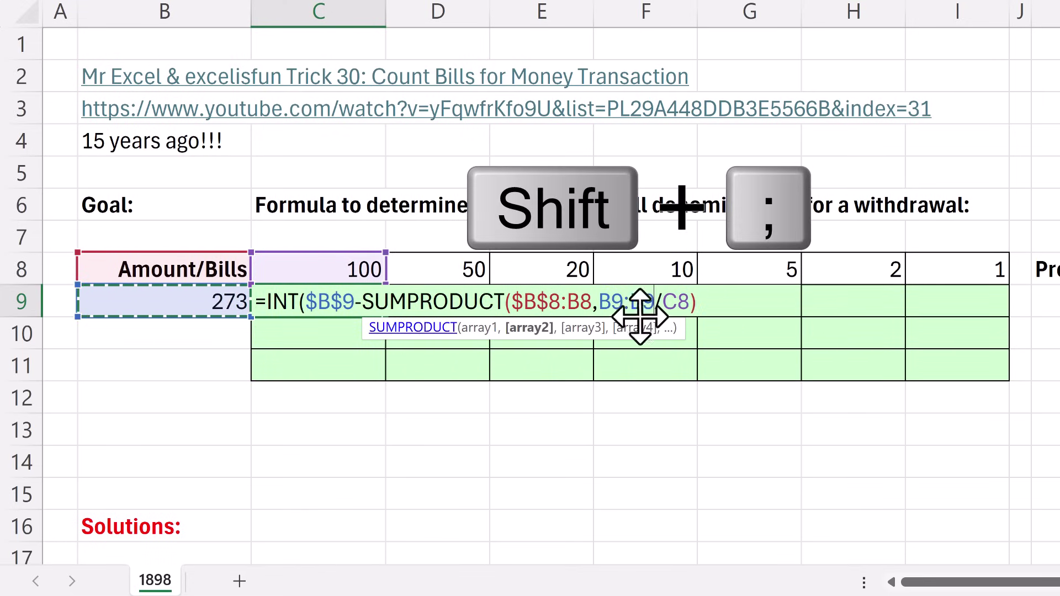
click(613, 303)
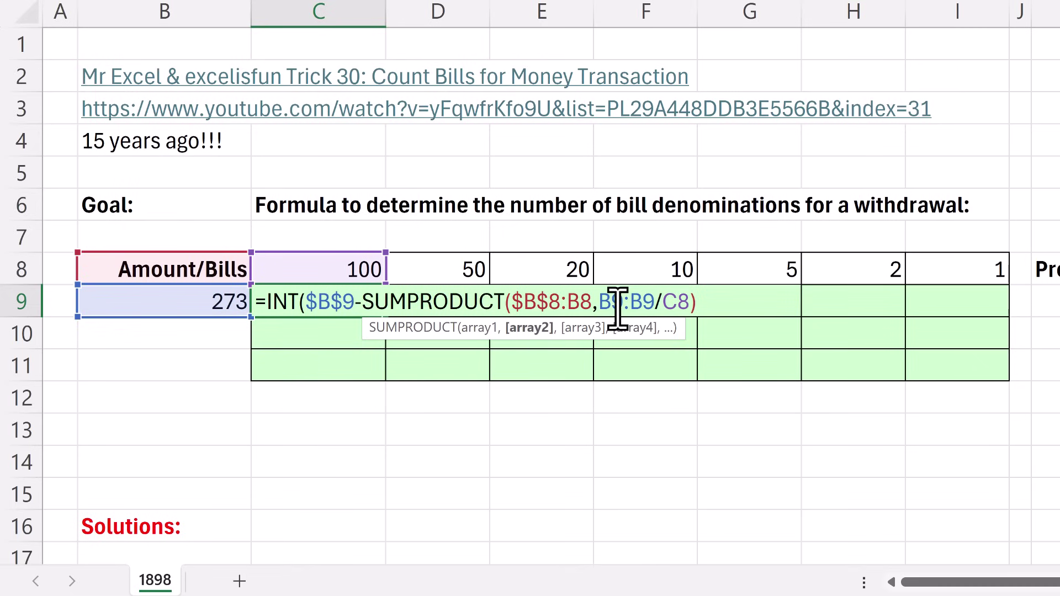
key(F4)
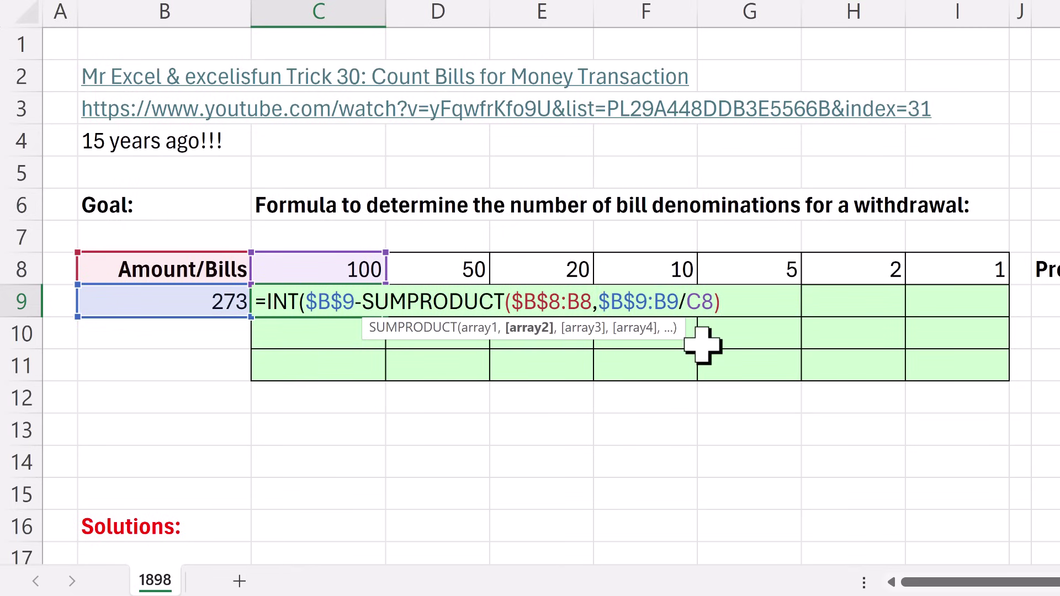
Close the SUMPRODUCT, parenthesize the subtraction before dividing by C8, and enter =INT(($B$9-SUMPRODUCT($B$8:B8,$B$9:B9))/C8) in C9.
text(/)
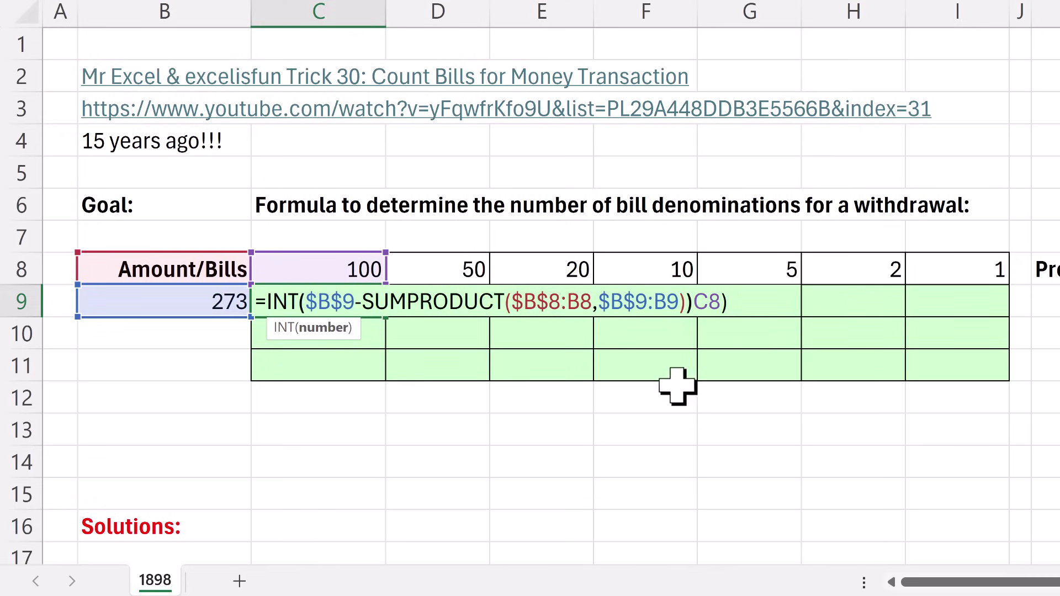
text(/)
key(Home)
key(Right)
key(Right)
key(Right)
key(Right)
key(Right)
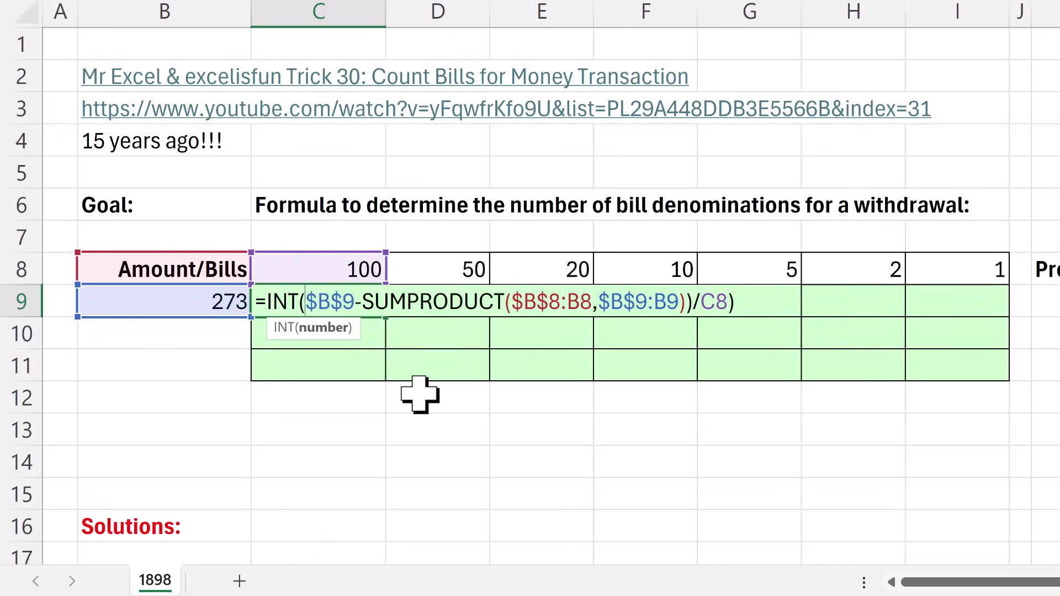
text(()
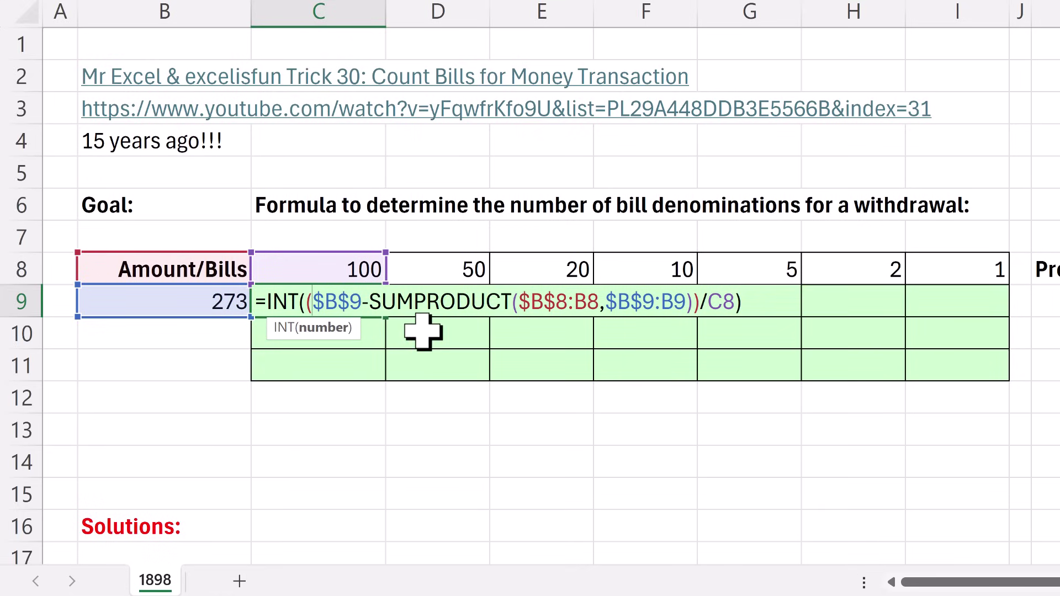
key(ctrl+Return)
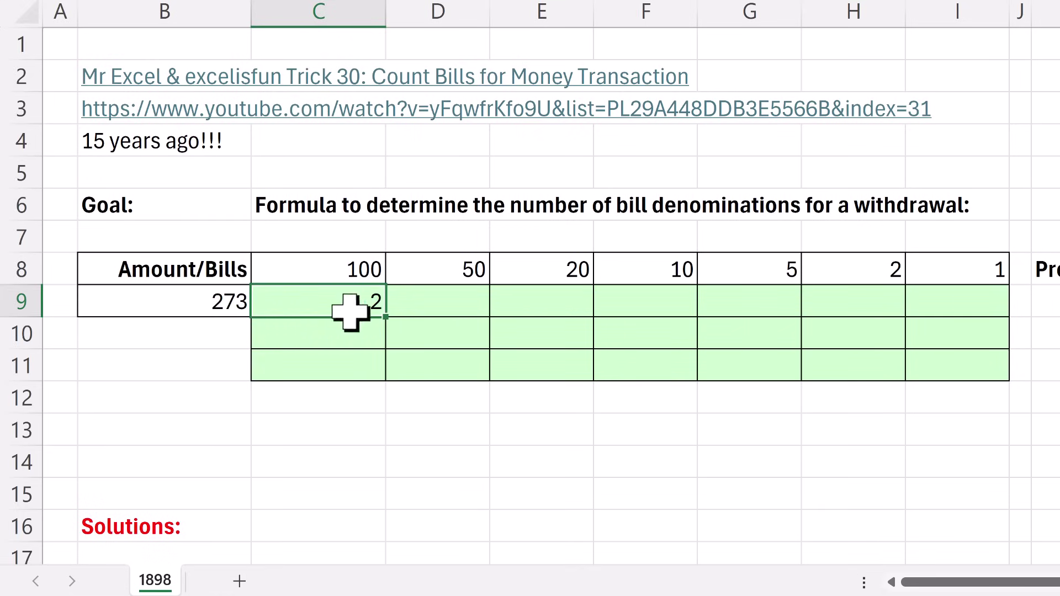
Fill the C9 formula across through I9 and check the copied formula in D9.
drag(386, 317, 1005, 317)
click(466, 299)
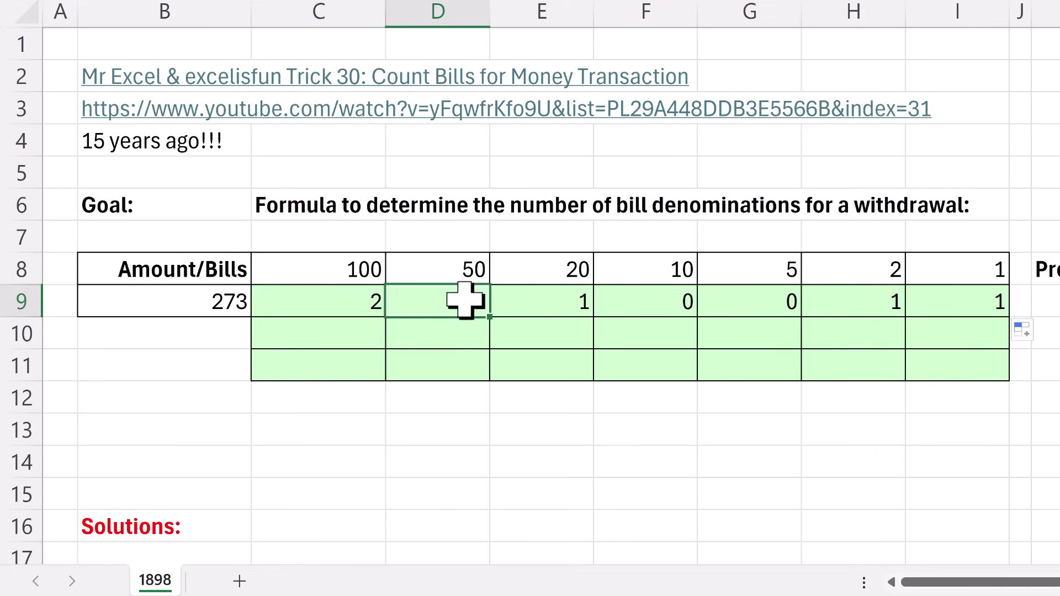
key(F2)
click(579, 301)
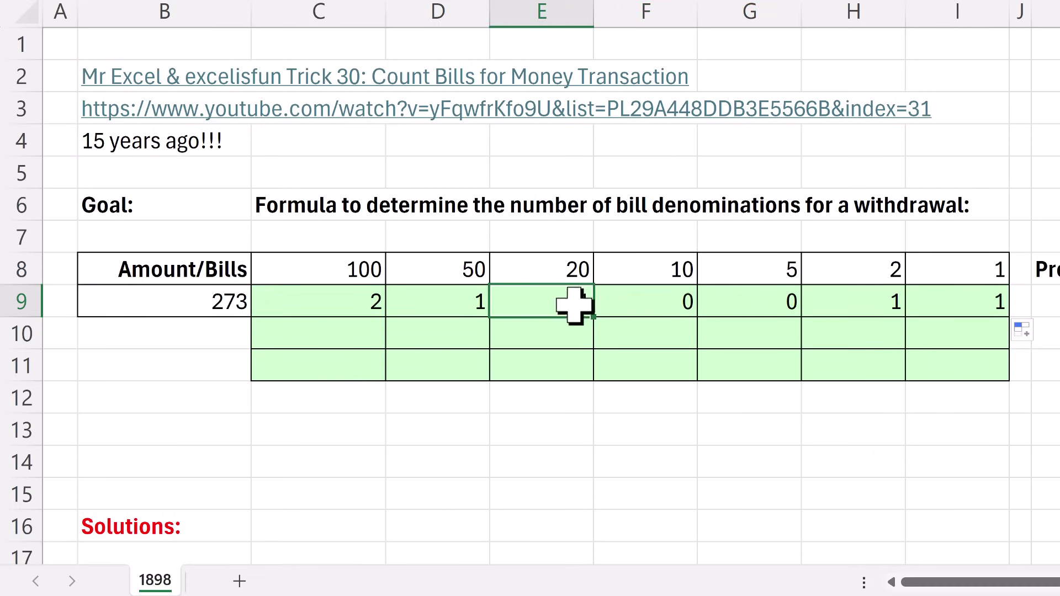
Check the cell references in the copied formula in E9.
key(F2)
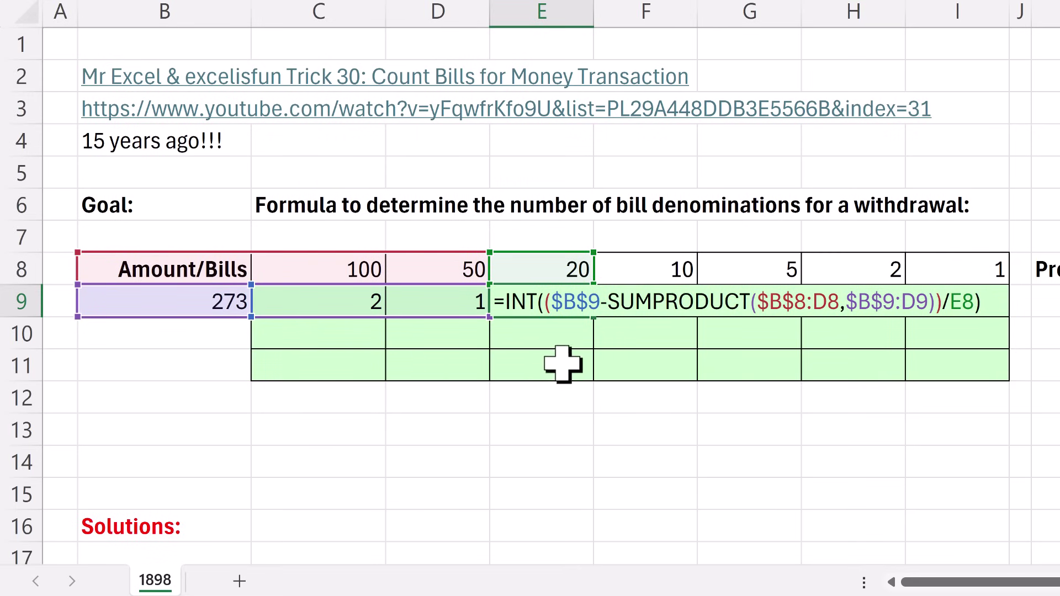
key(Escape)
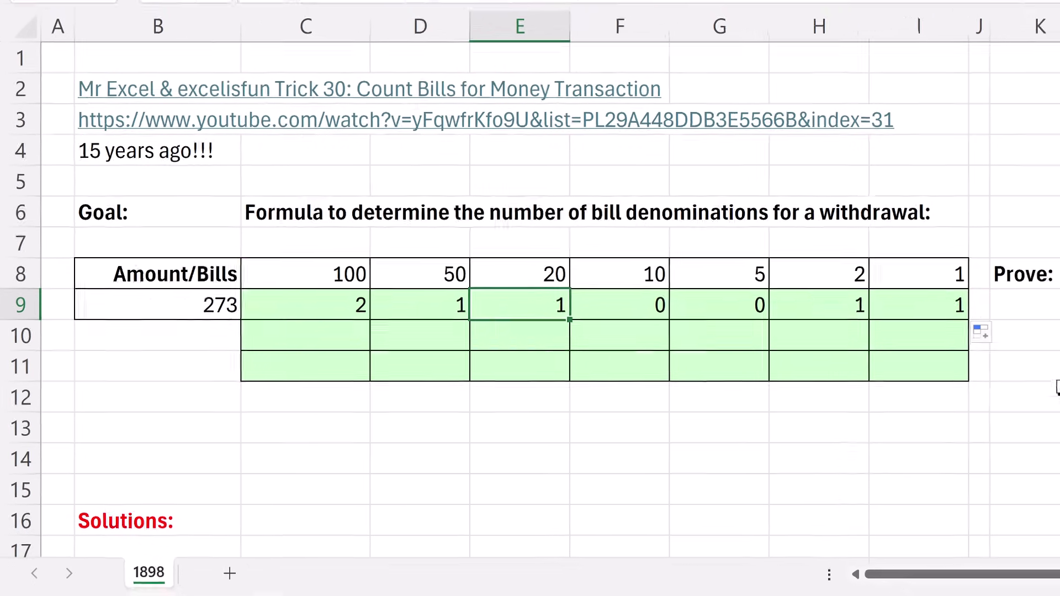
Enter =SUMPRODUCT($C$8:$I$8,C9:I9) in K9 to prove the bill counts against the withdrawal amount.
click(1041, 304)
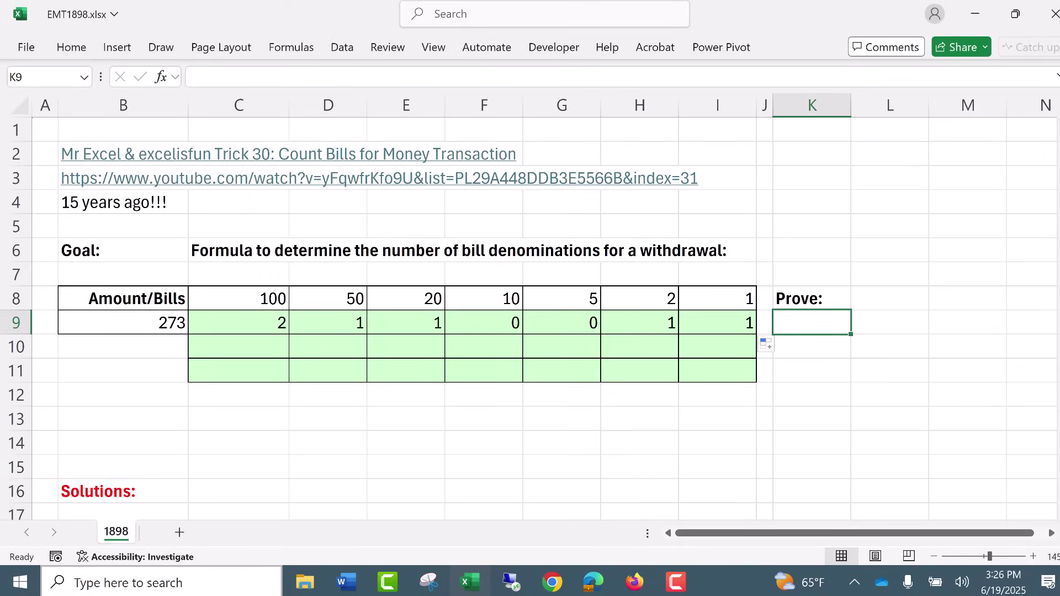
text(=SUMPRODUCT()
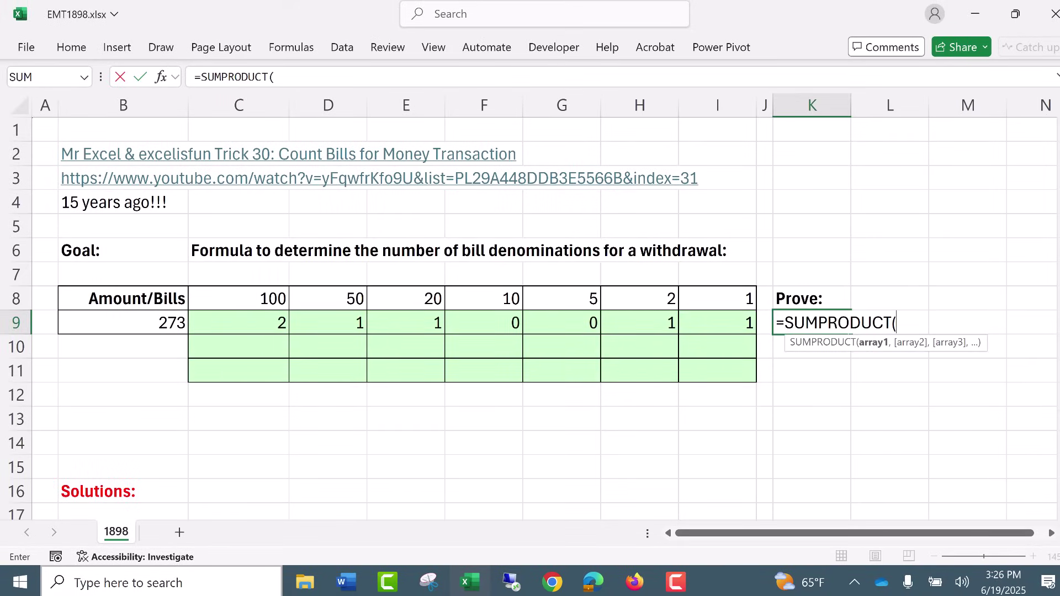
drag(237, 295, 746, 301)
key(F4)
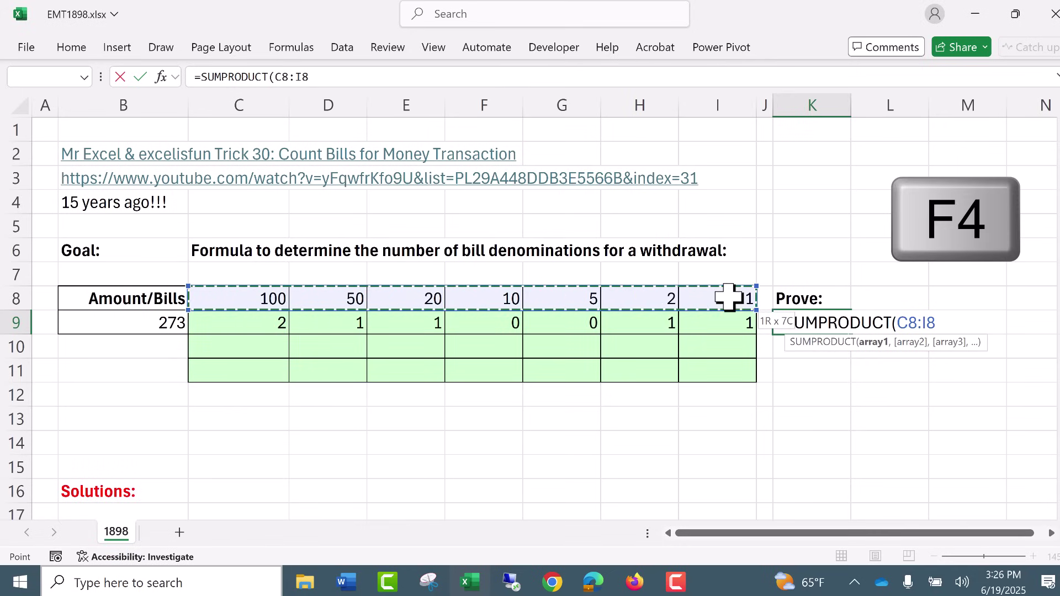
text(,)
drag(230, 322, 706, 323)
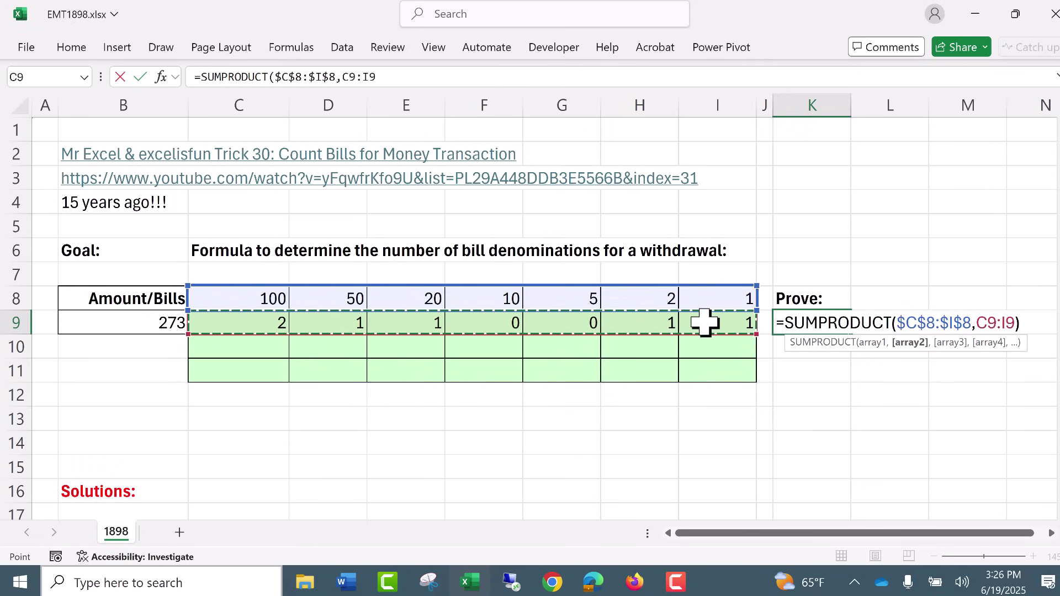
text())
key(ctrl+Return)
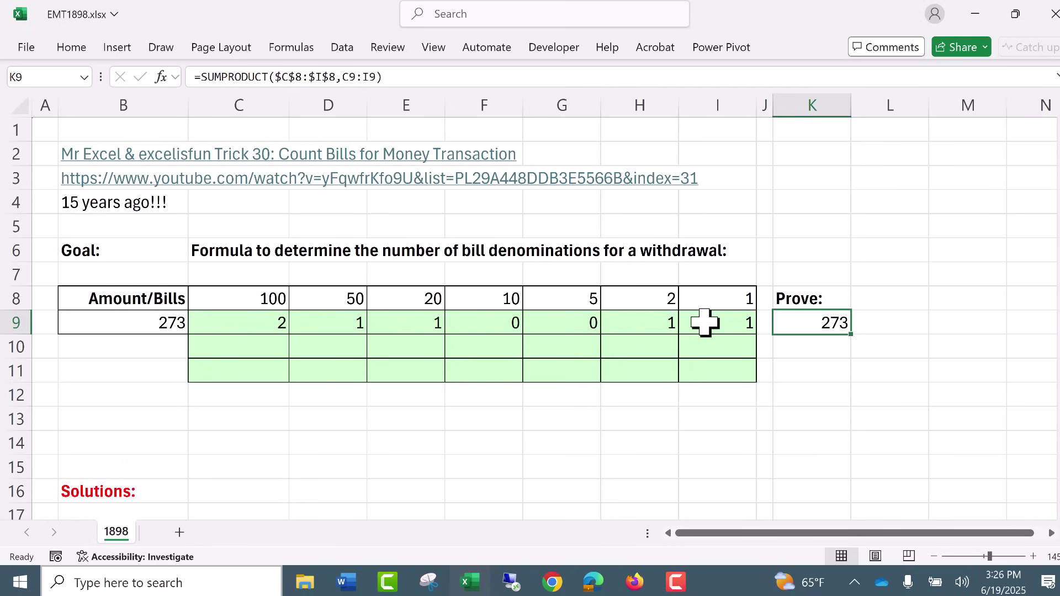
Enter =MOD(B9,C8) in C10 to get the amount remaining after the 100 bills.
click(248, 347)
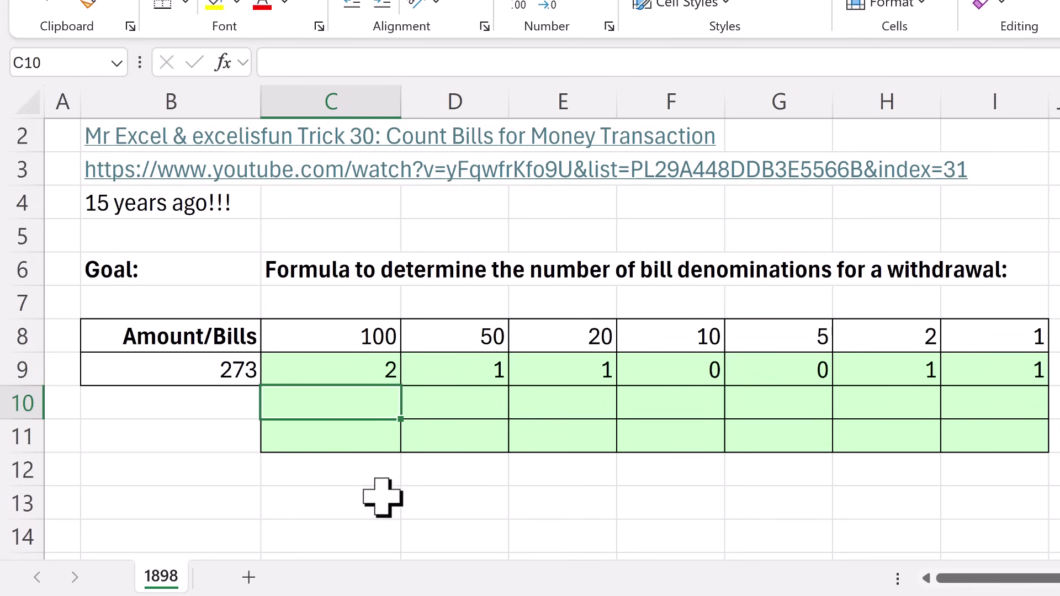
text(=)
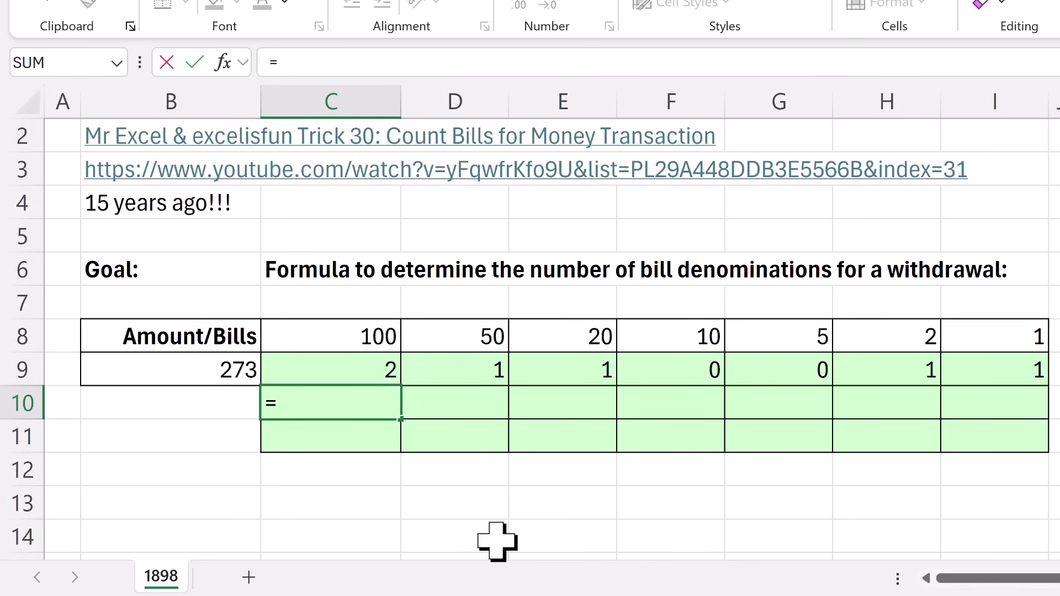
text(mod)
key(Tab)
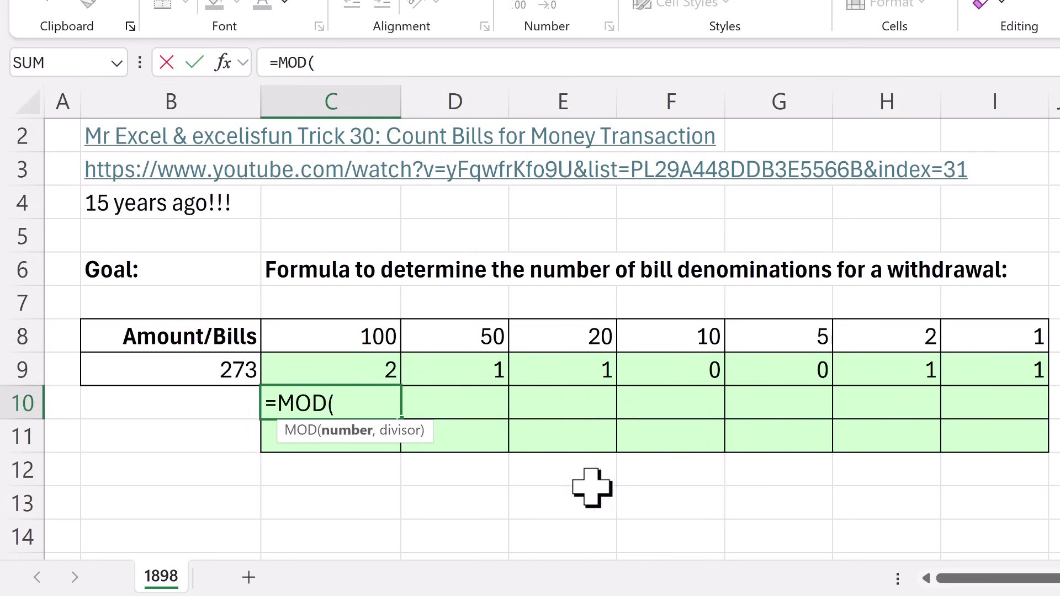
click(211, 371)
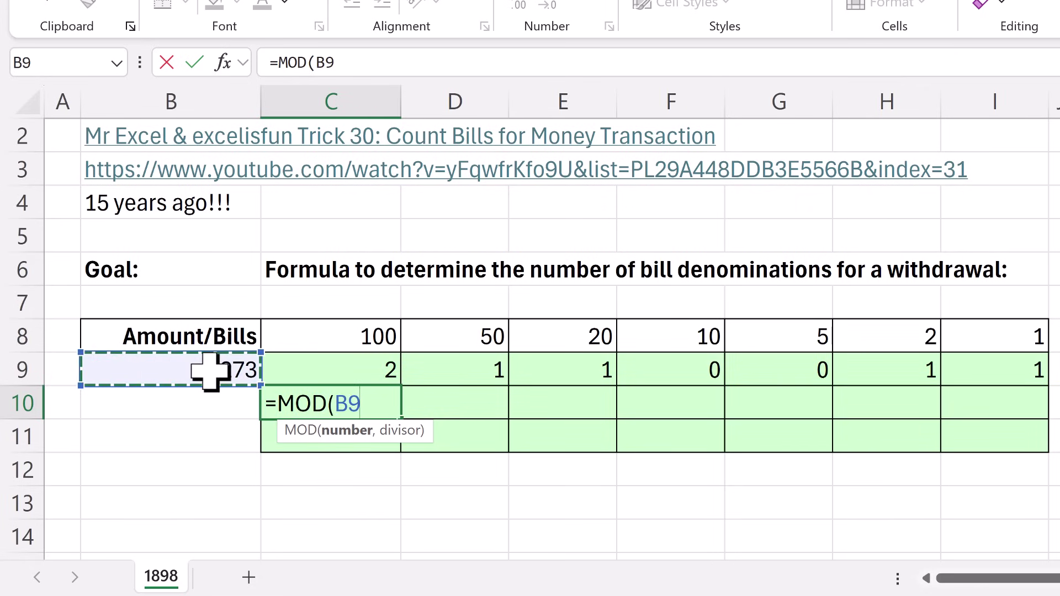
text(,)
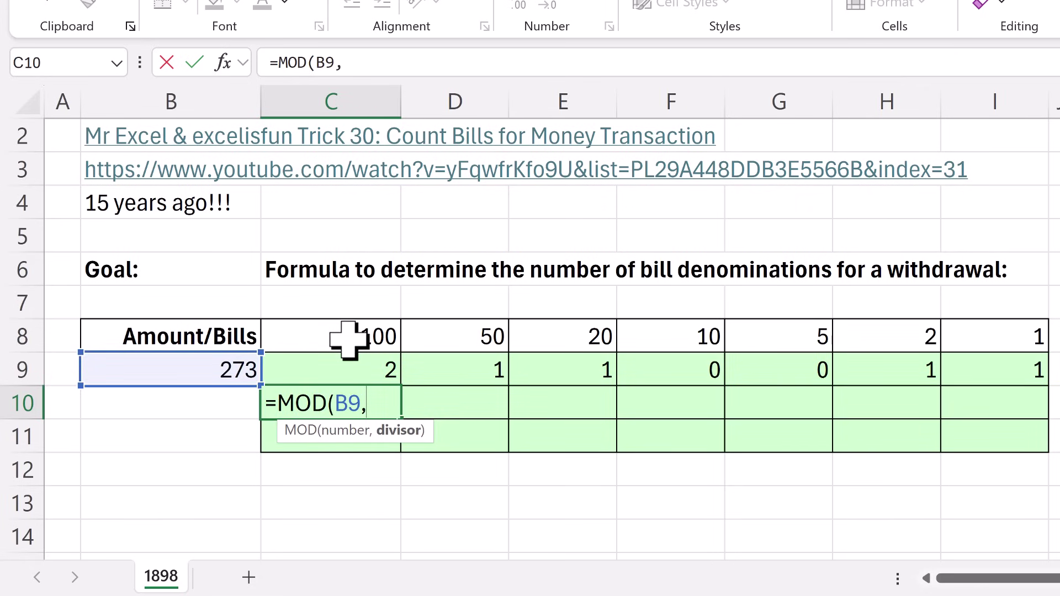
click(349, 339)
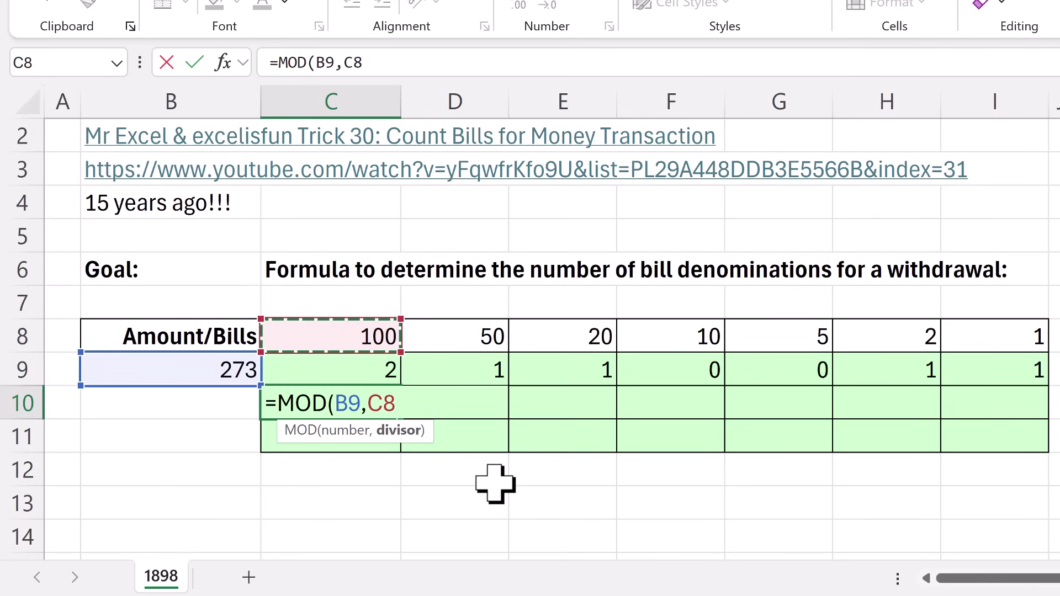
text())
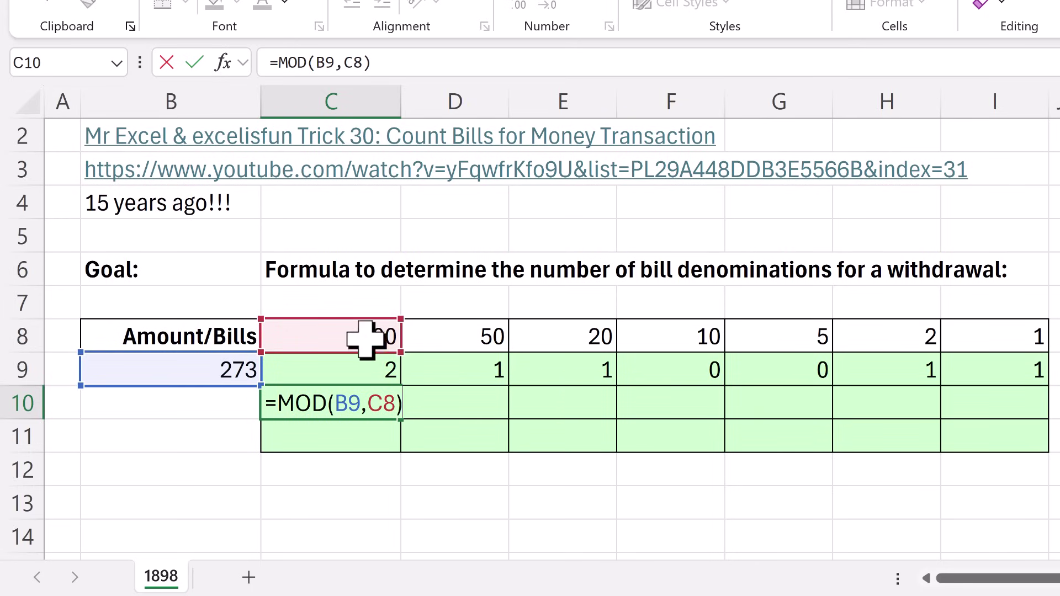
key(Tab)
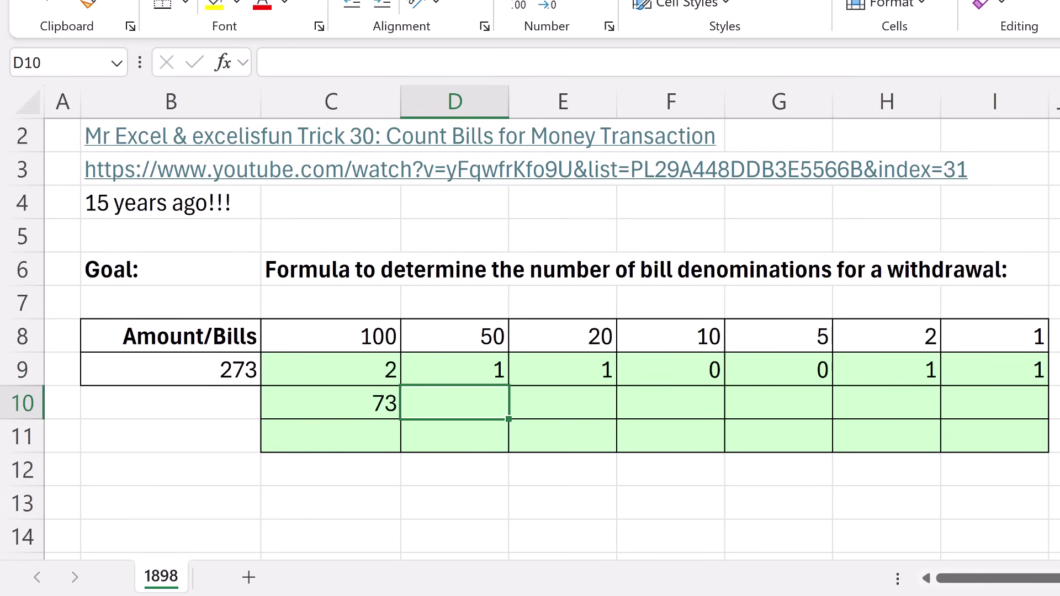
Enter =MOD(C10,D8) in D10 to get the remainder after the 50 bills.
text(=mod)
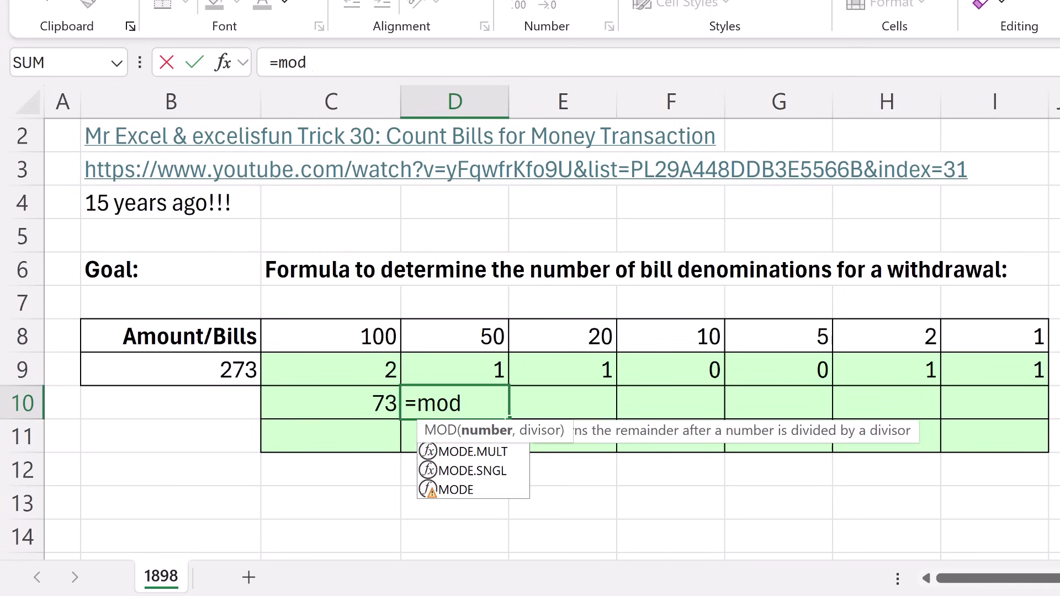
key(Tab)
click(283, 409)
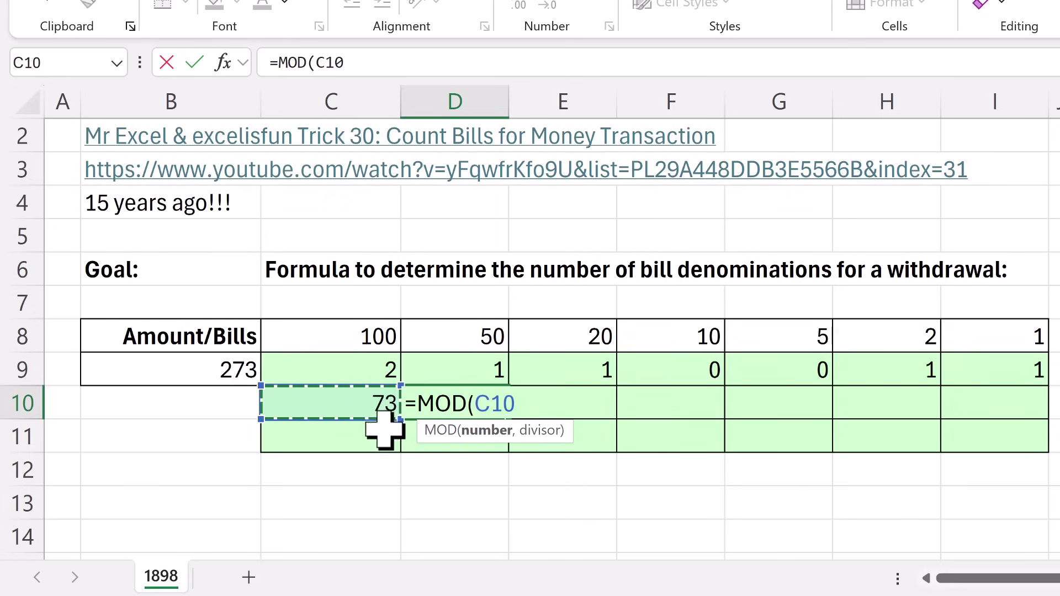
text(,)
click(481, 339)
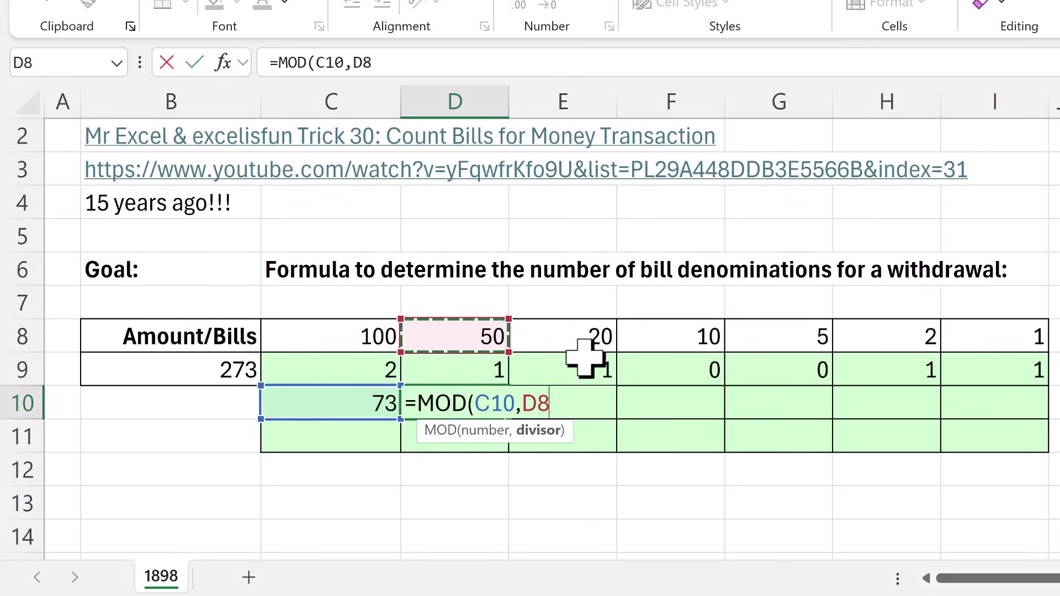
key(ctrl+Return)
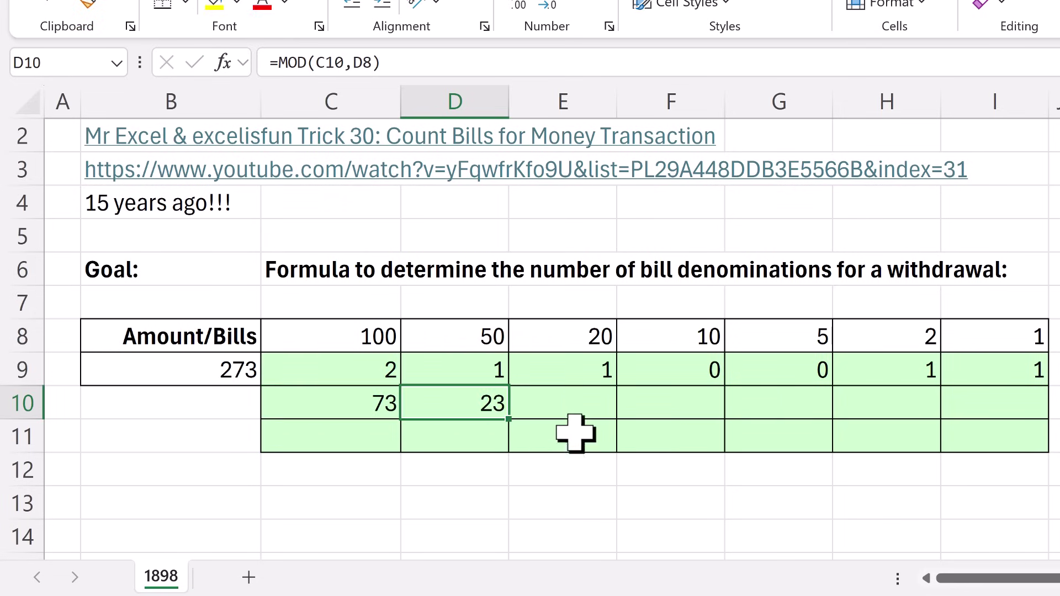
Enter =MOD(D10,E8) in E10 for the remainder after the 20 bills, and review its cell references.
click(580, 411)
text(=mod)
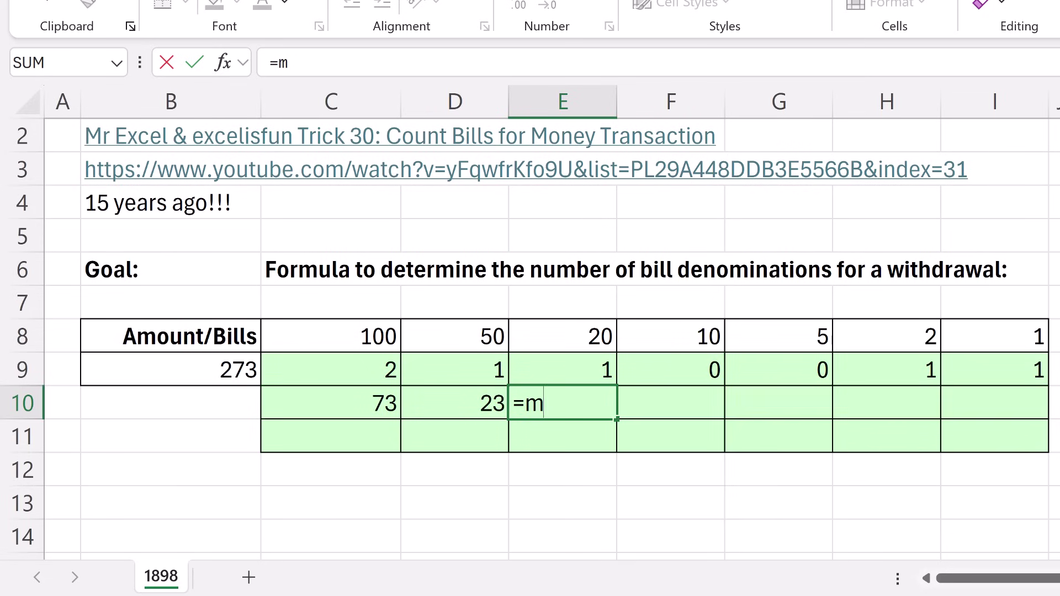
key(Tab)
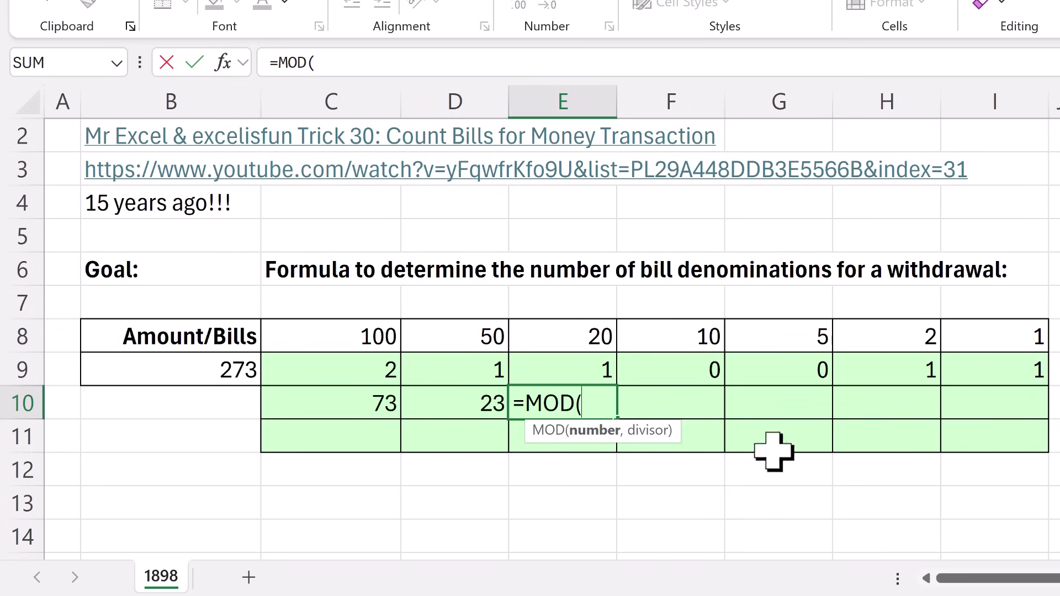
click(457, 400)
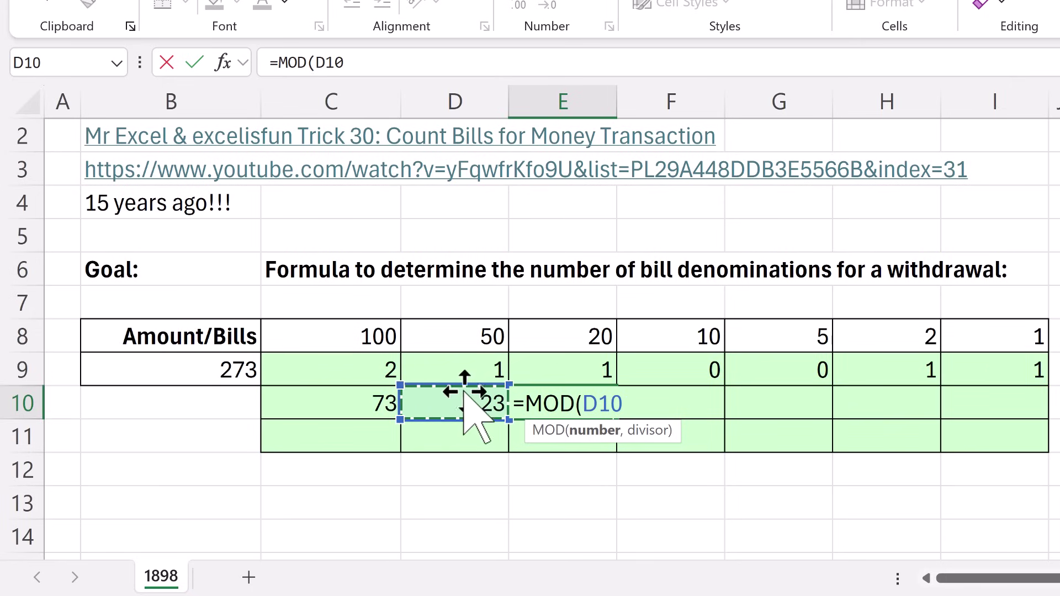
text(,)
click(565, 341)
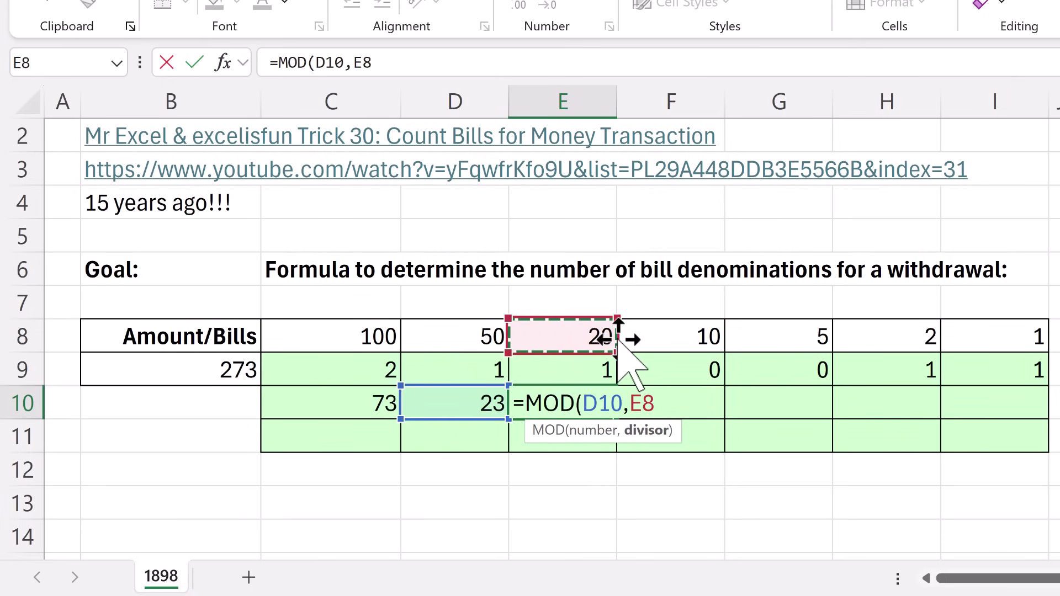
key(ctrl+Return)
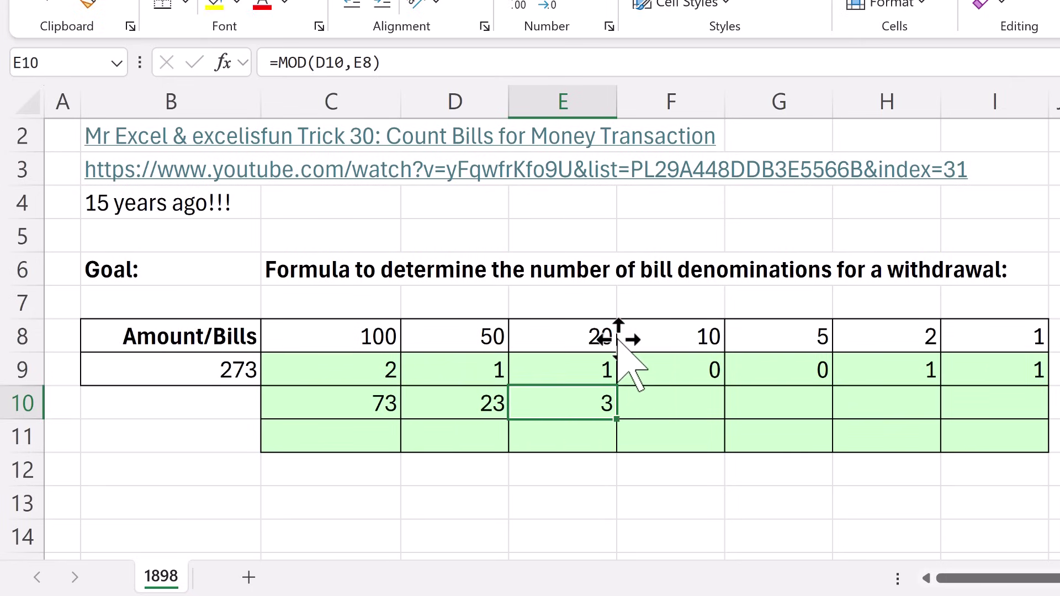
double_click(587, 404)
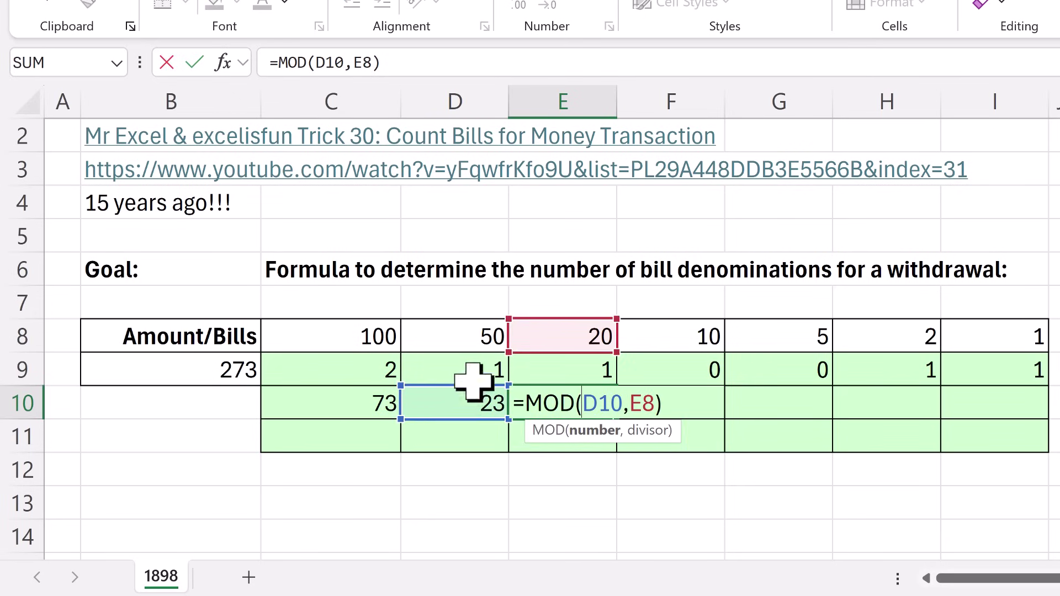
key(ctrl+Return)
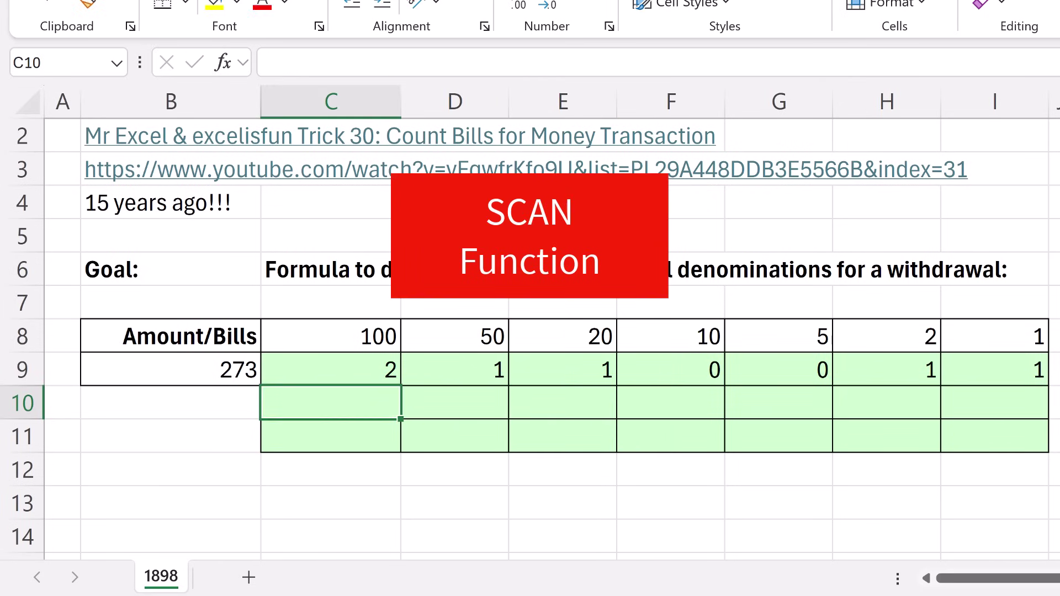
Begin a SCAN formula in C10 with B9 as the initial value and C8:I8 as the array.
text(=s)
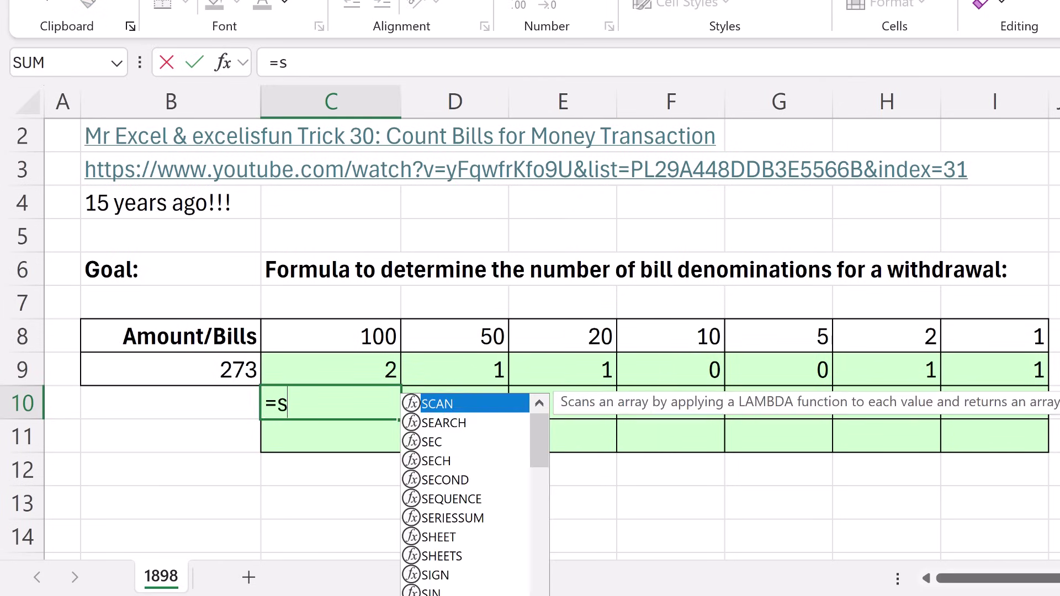
key(Tab)
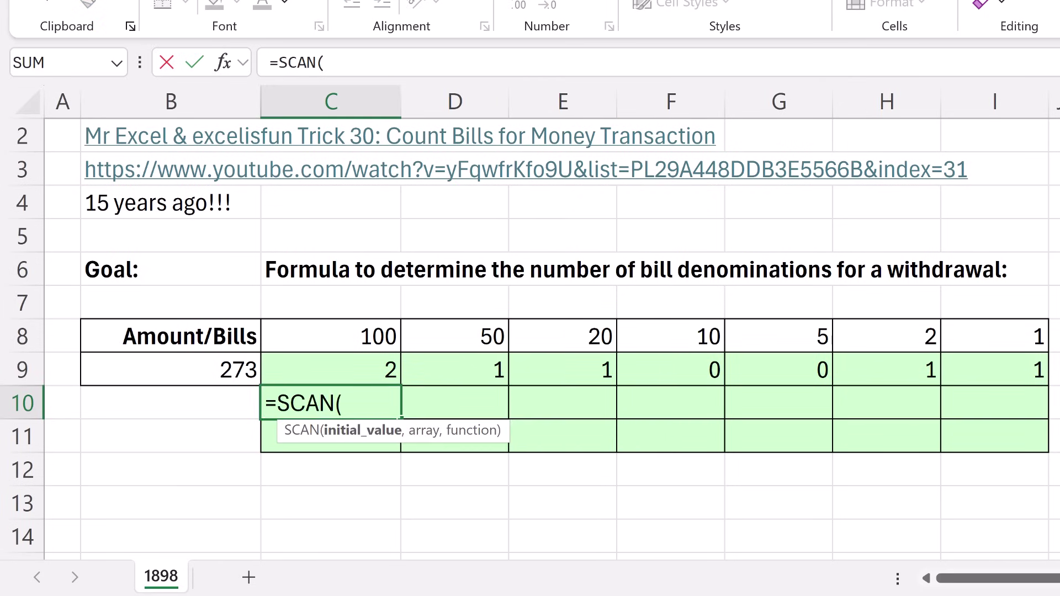
click(172, 372)
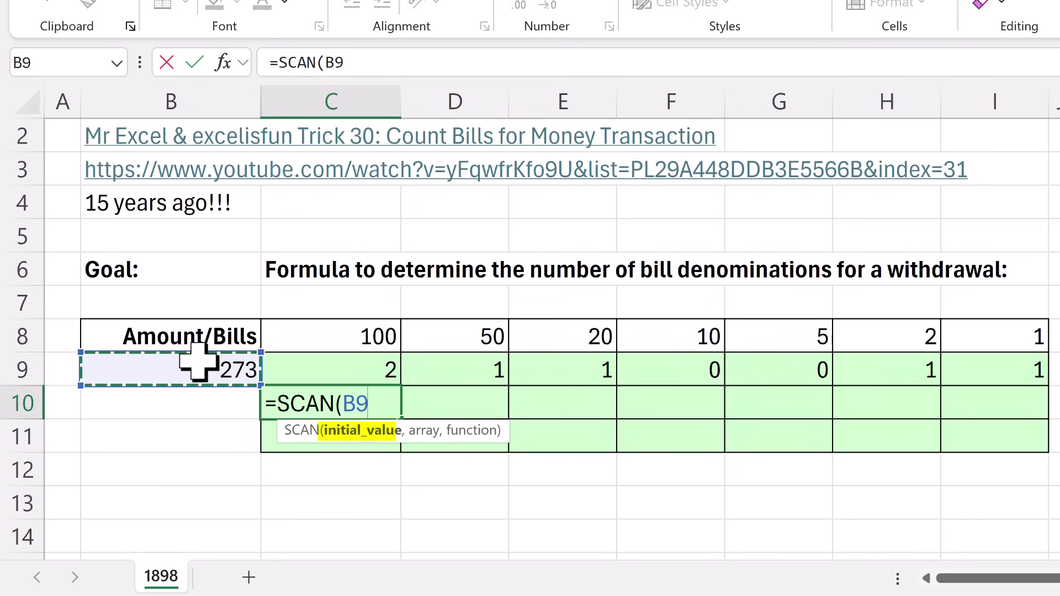
text(,)
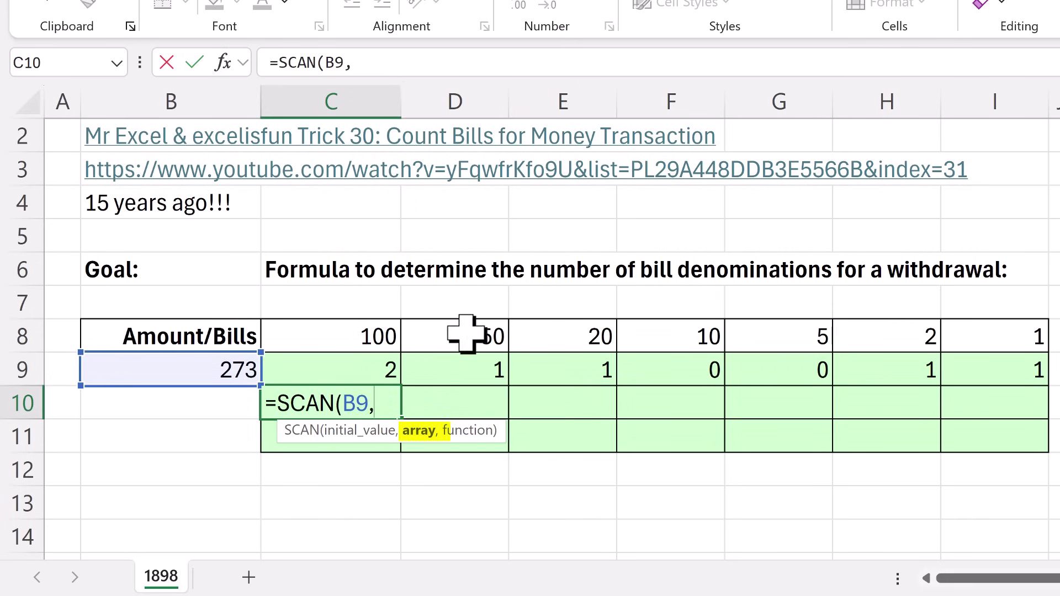
drag(353, 336, 994, 329)
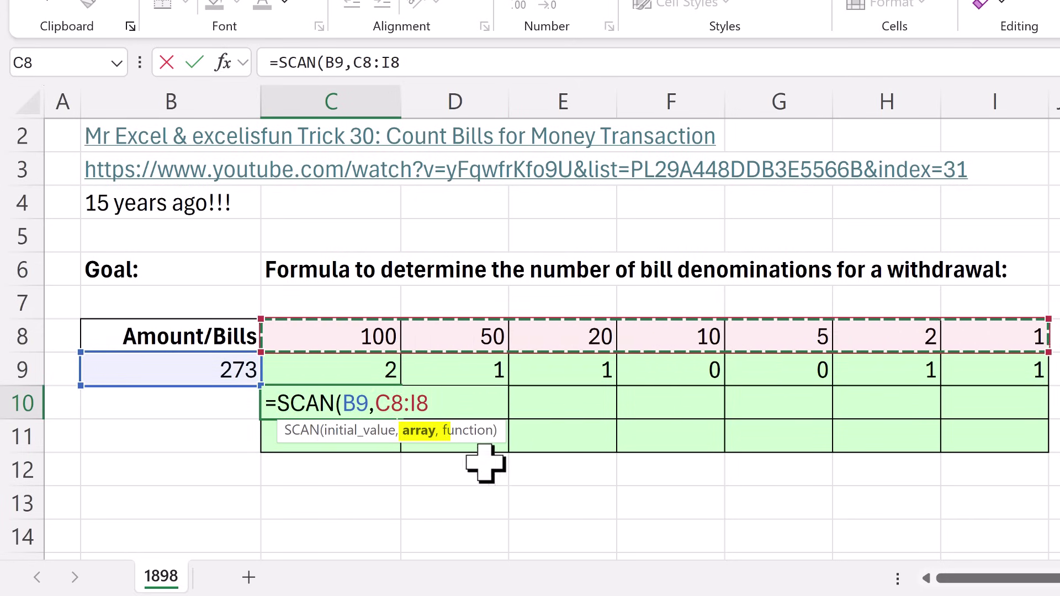
text(,)
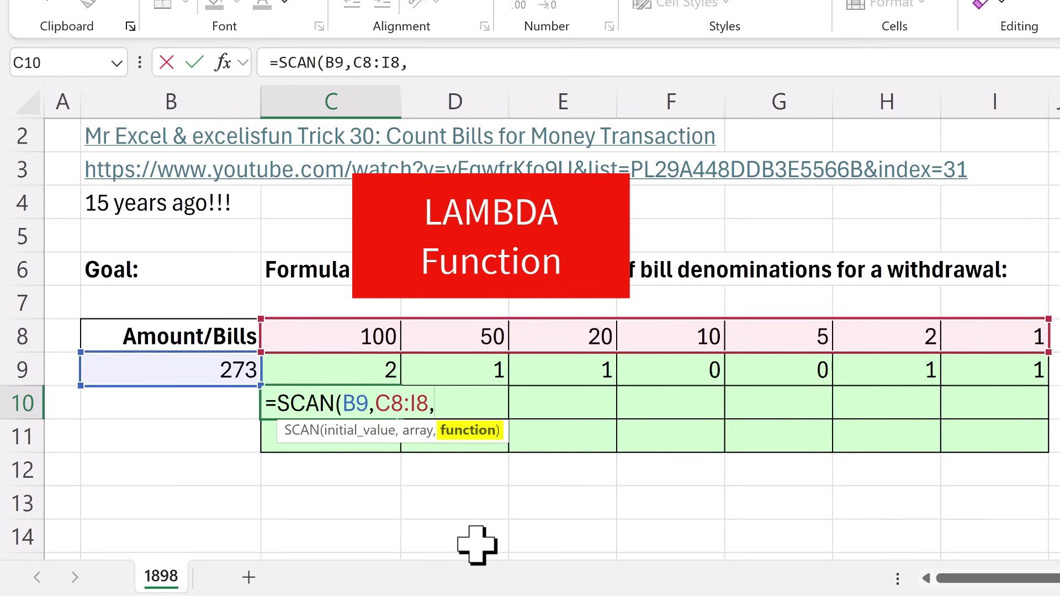
Add a LAMBDA with parameters i and a as the function argument of the SCAN formula in C10.
text(lam)
key(Tab)
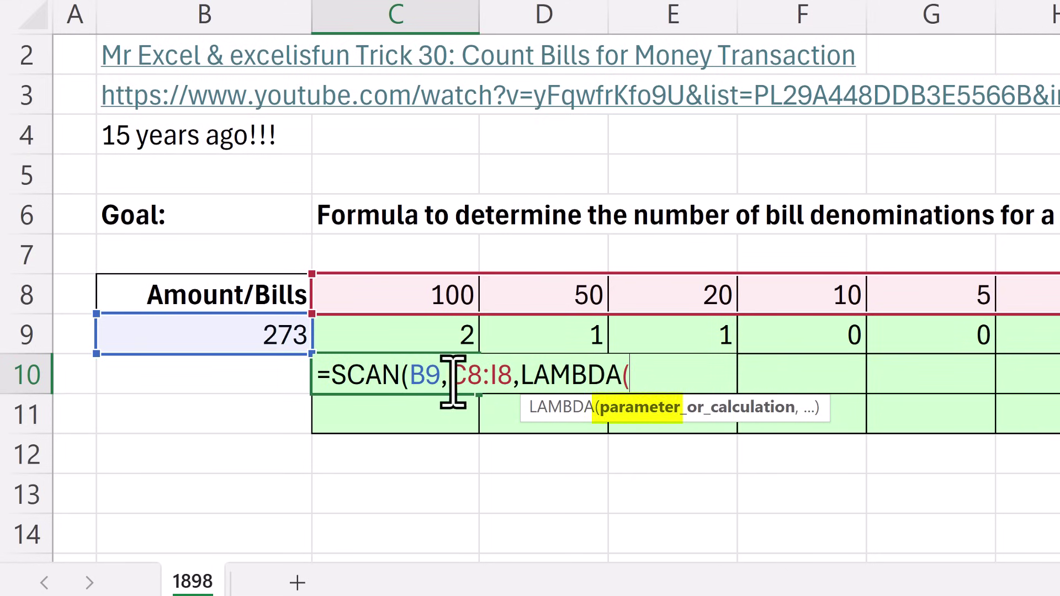
text(i )
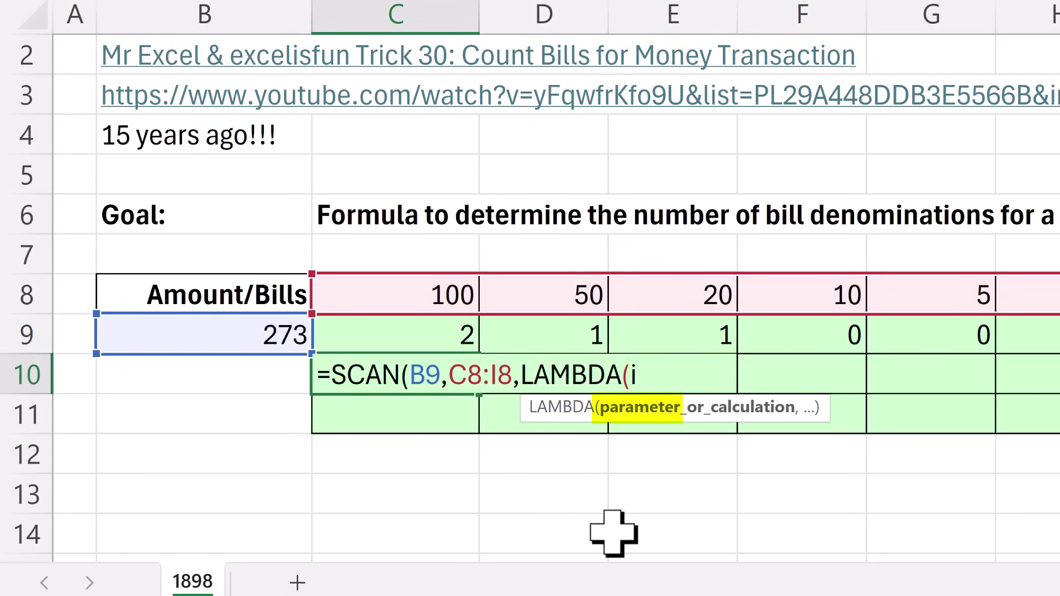
text(,)
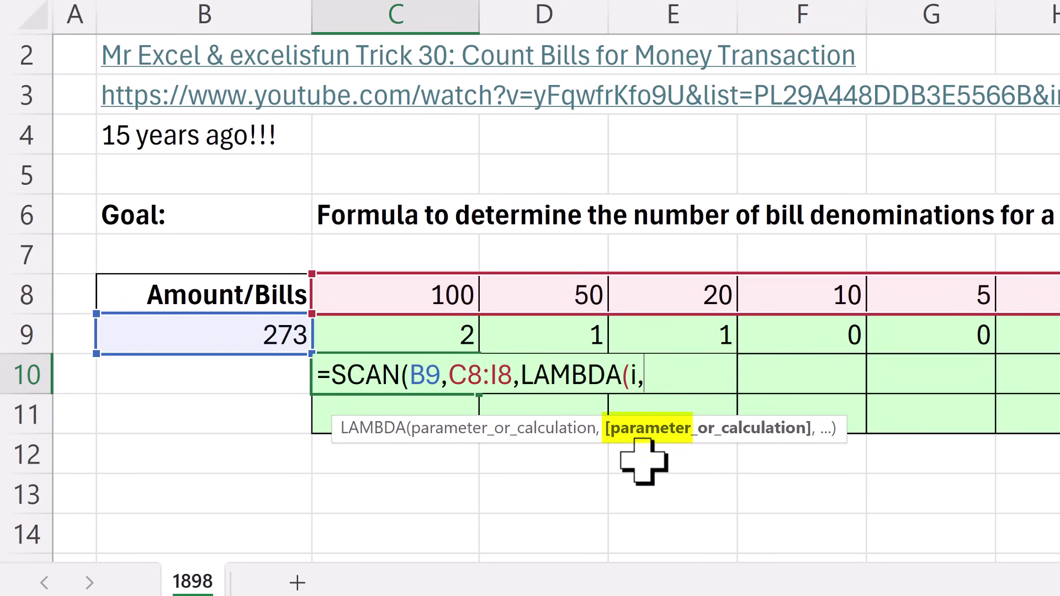
text(a,)
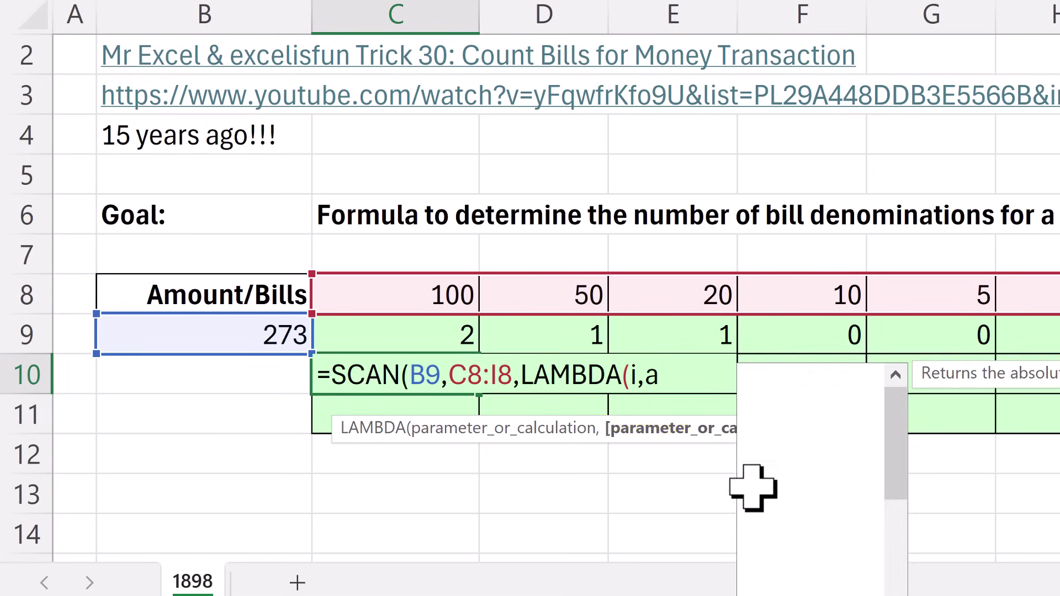
drag(887, 438, 705, 450)
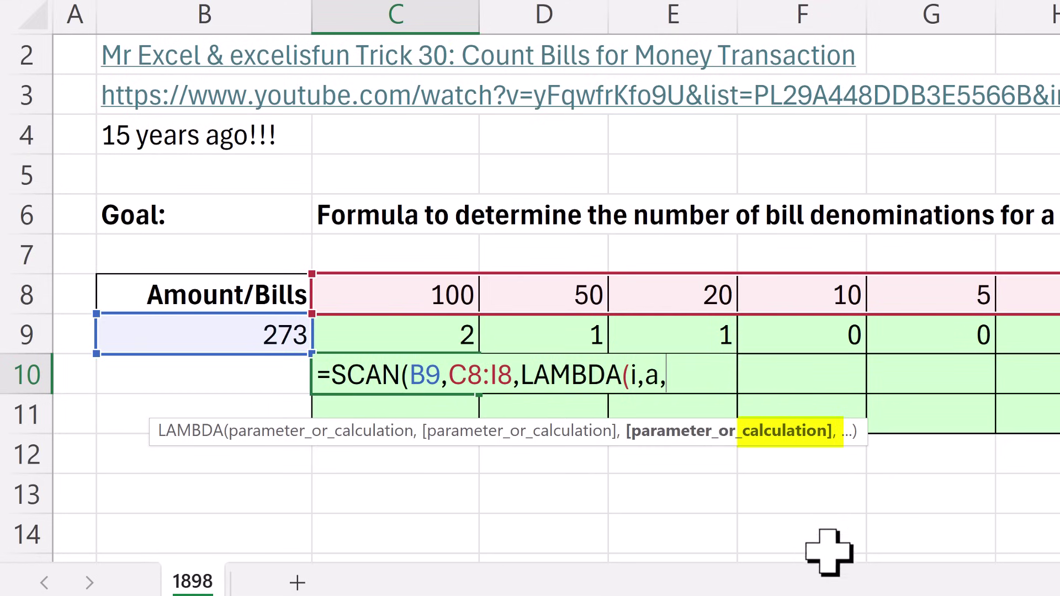
Use MOD(i,a) as the LAMBDA calculation and enter the completed formula =SCAN(B9,C8:I8,LAMBDA(i,a,MOD(i,a))) in C10.
text(mod()
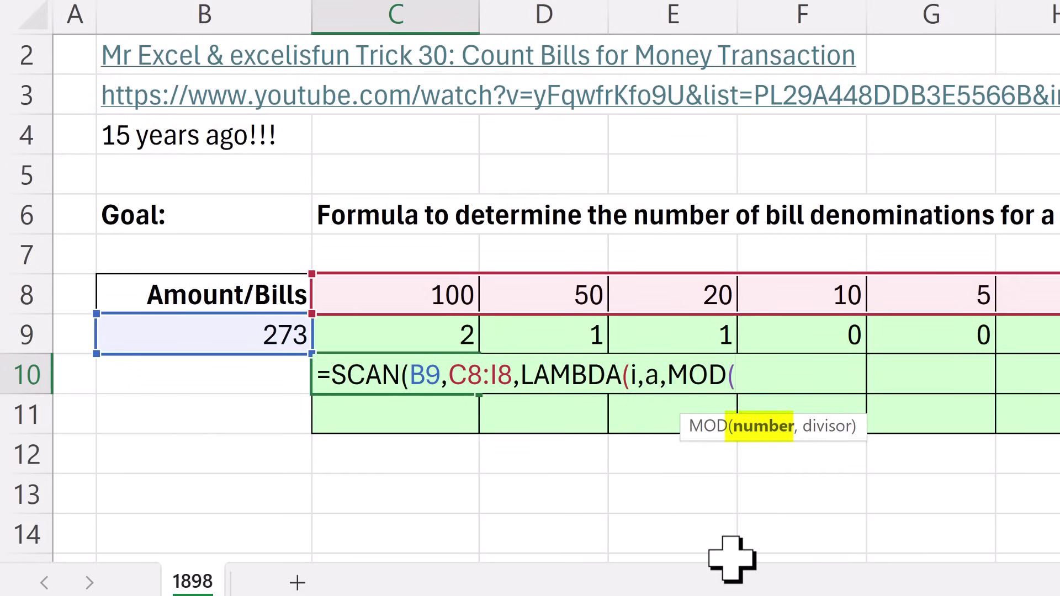
text(i)
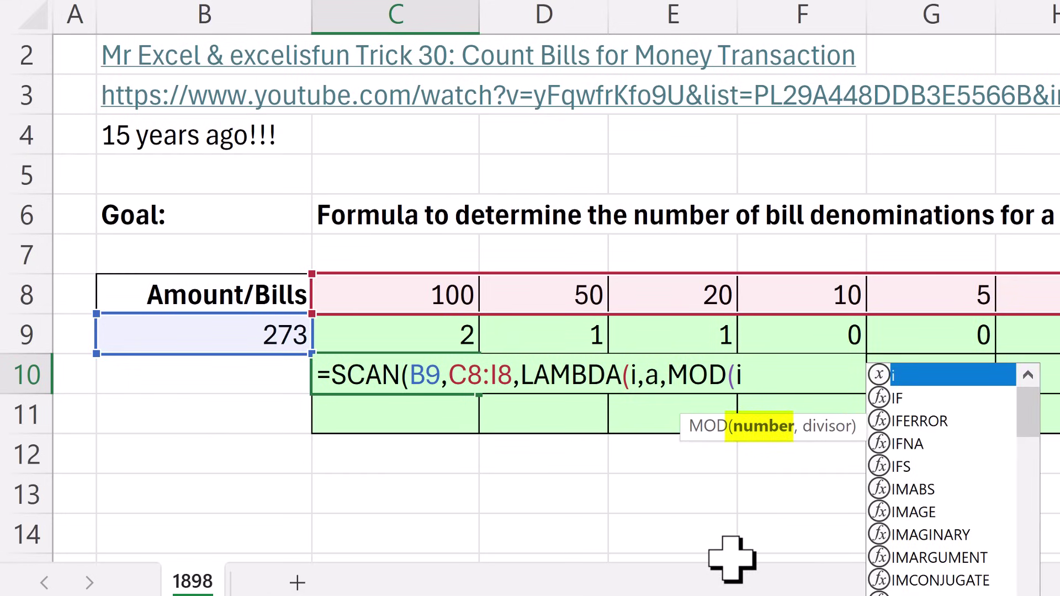
text(,)
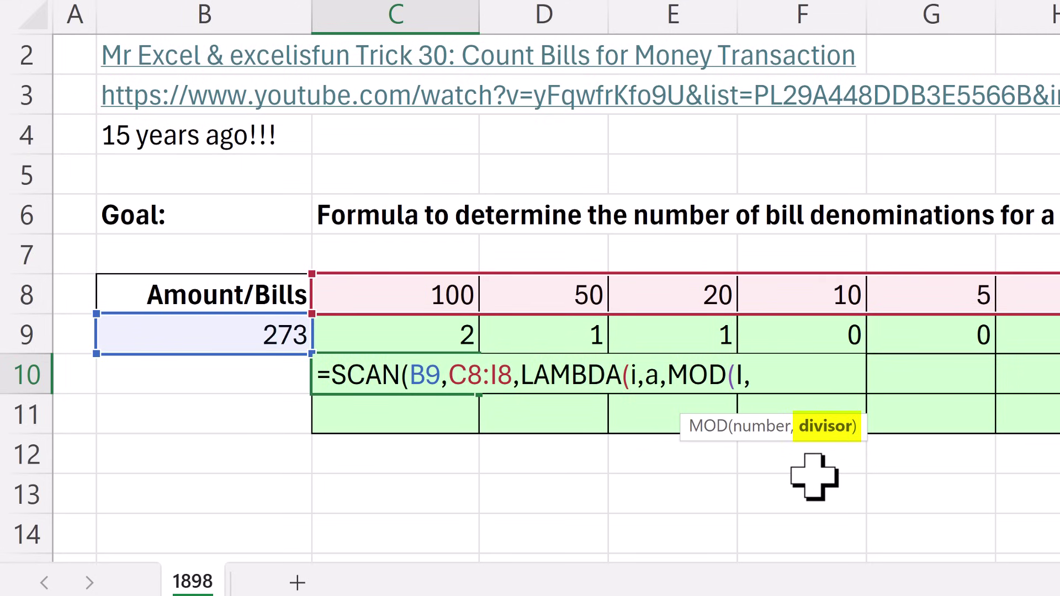
text(a))
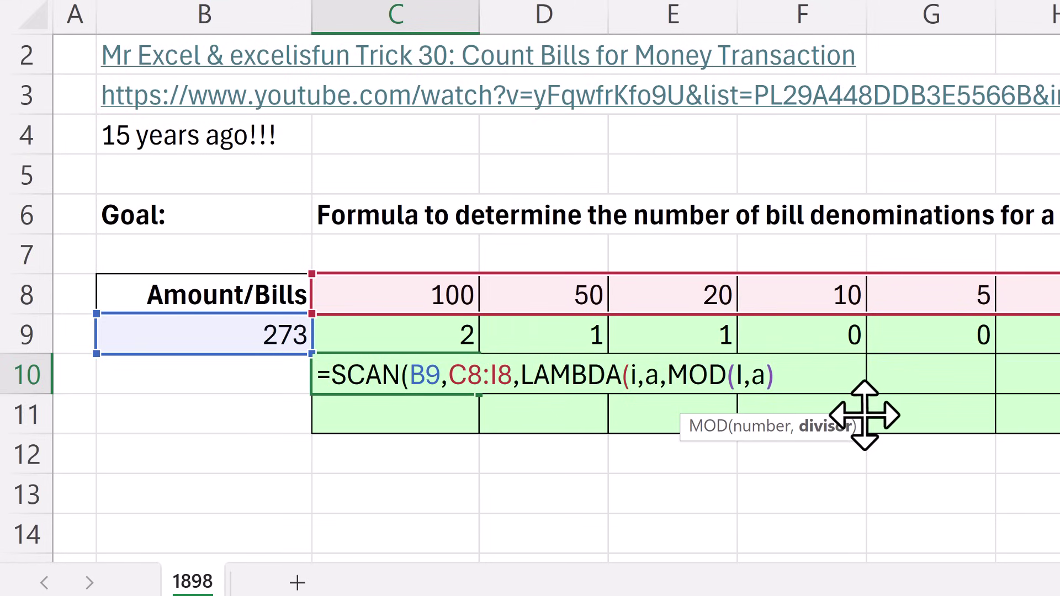
key(Left)
key(Left)
key(Left)
key(BackSpace)
text(i)
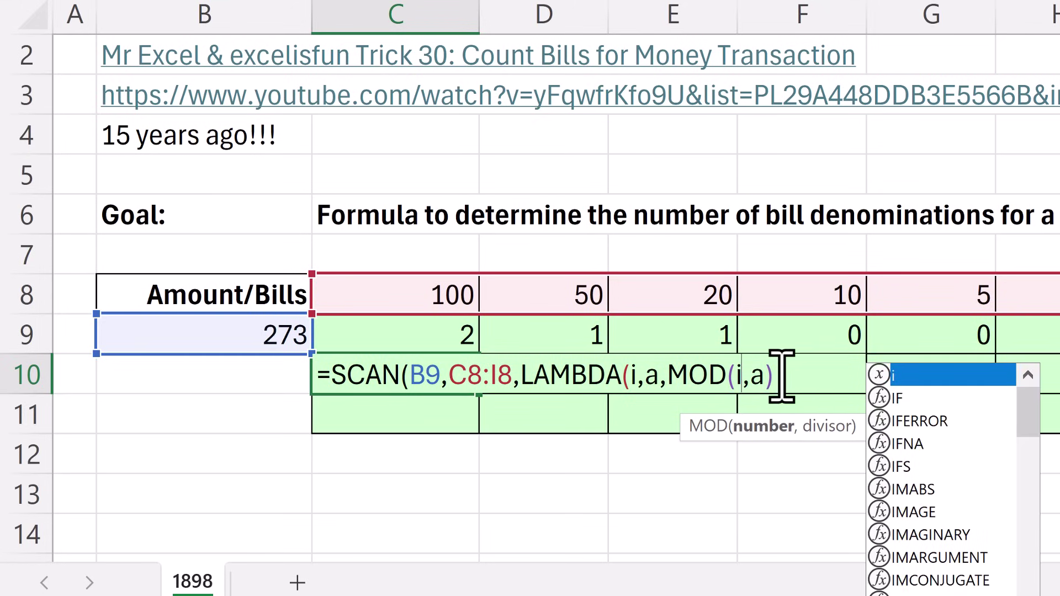
key(End)
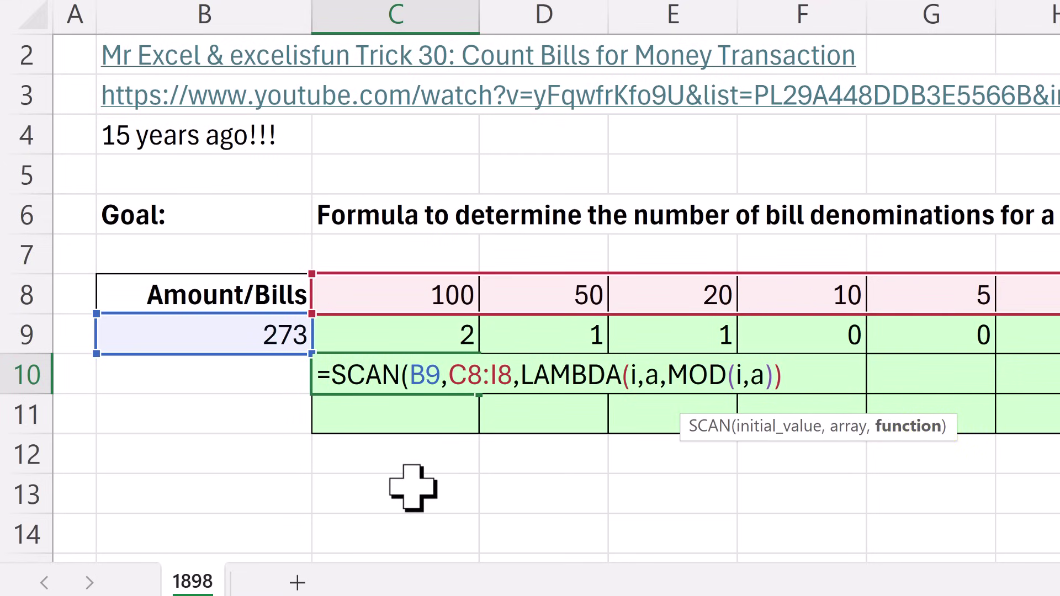
key(Return)
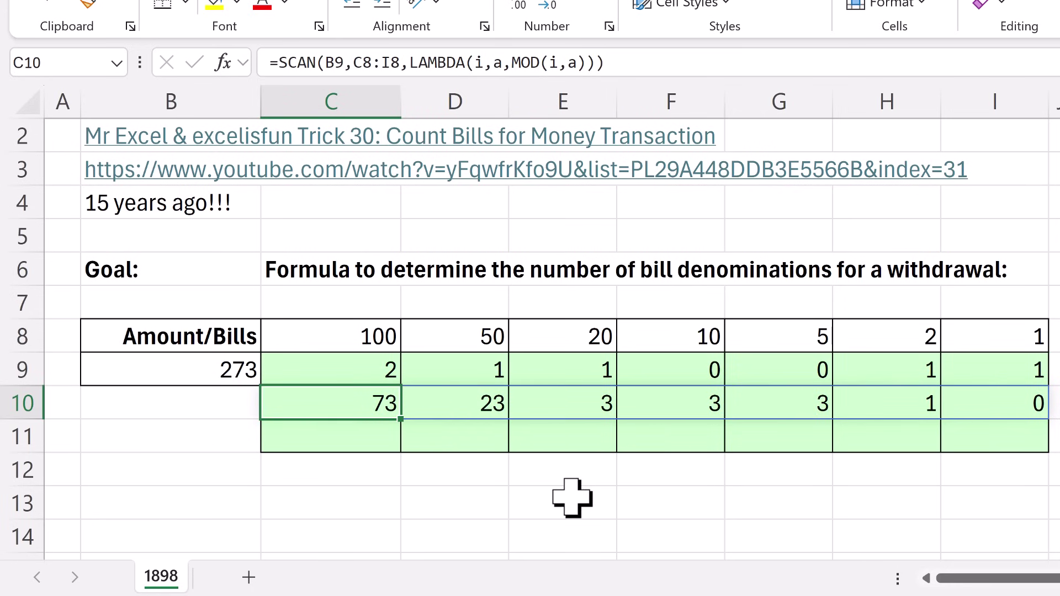
Wrap the SCAN formula in C10 in DROP with the rows argument empty and -1 columns to remove the last column.
double_click(373, 405)
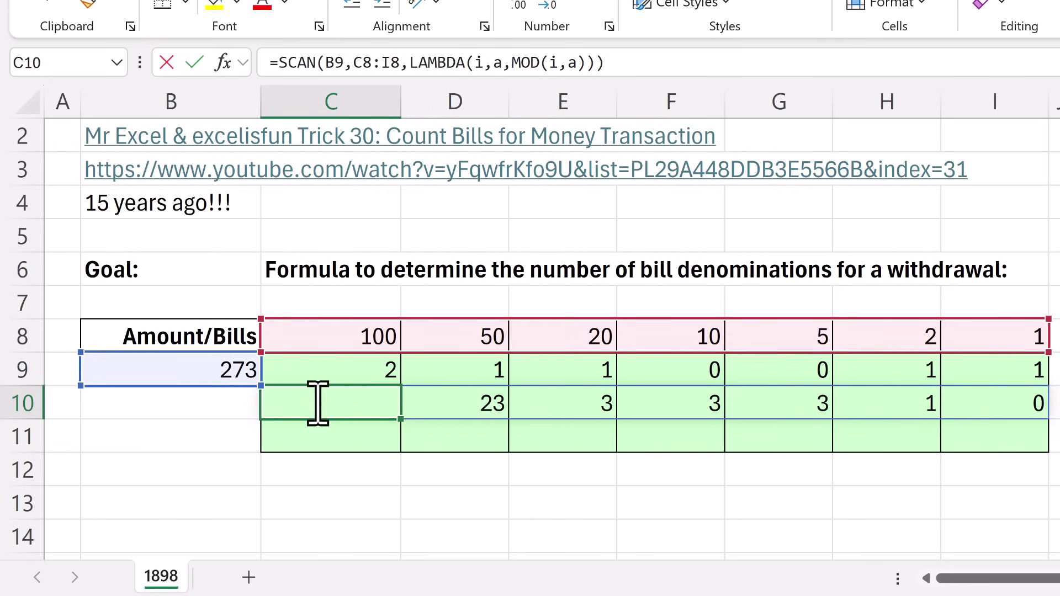
click(273, 405)
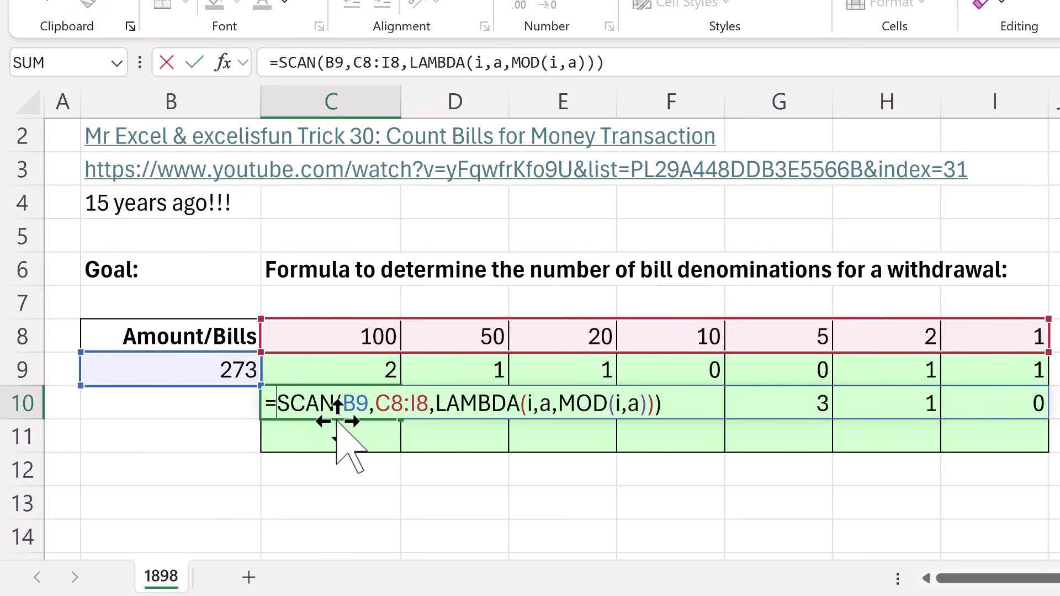
text(dro)
key(Tab)
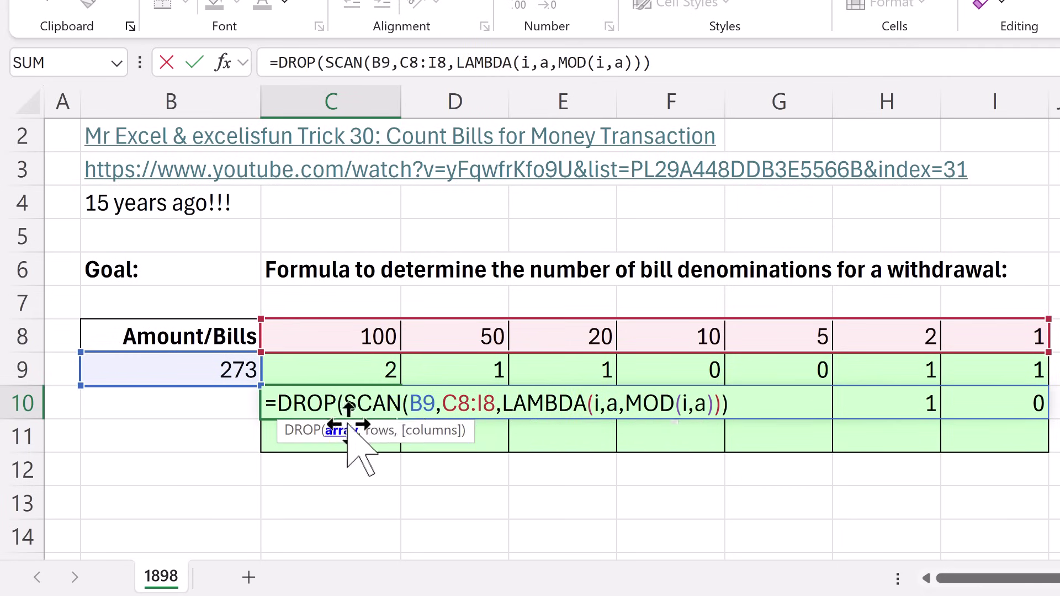
text(,,)
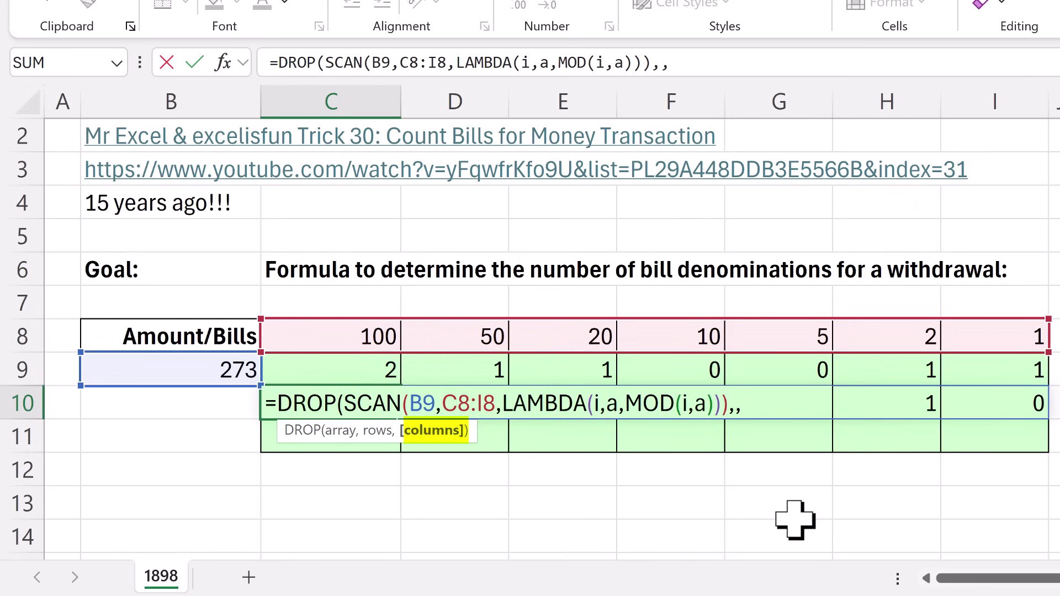
text())
key(ctrl+Return)
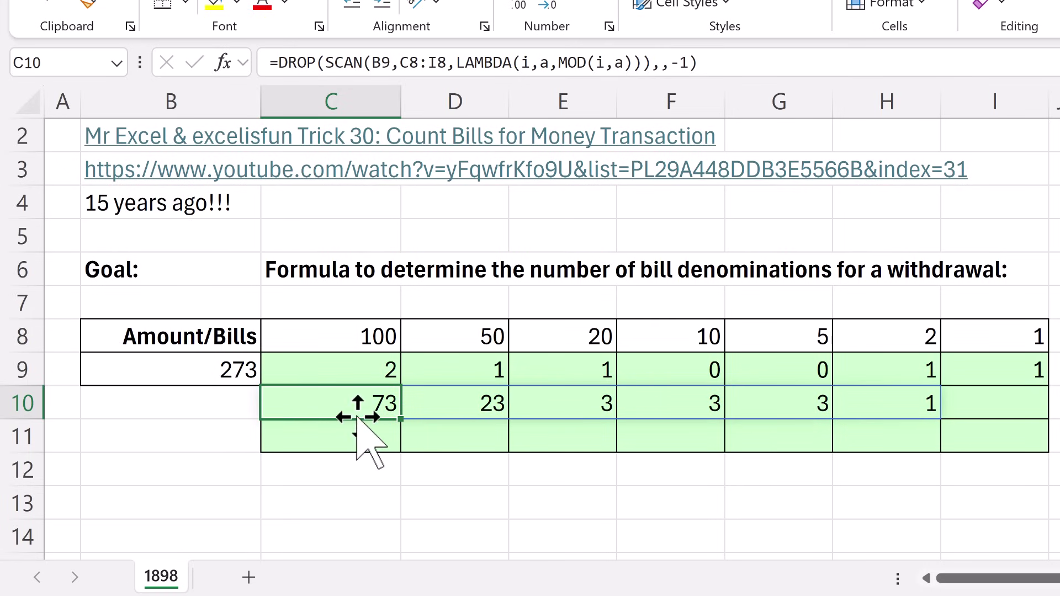
Wrap the DROP formula in C10 in HSTACK with B9 as the first array.
double_click(315, 414)
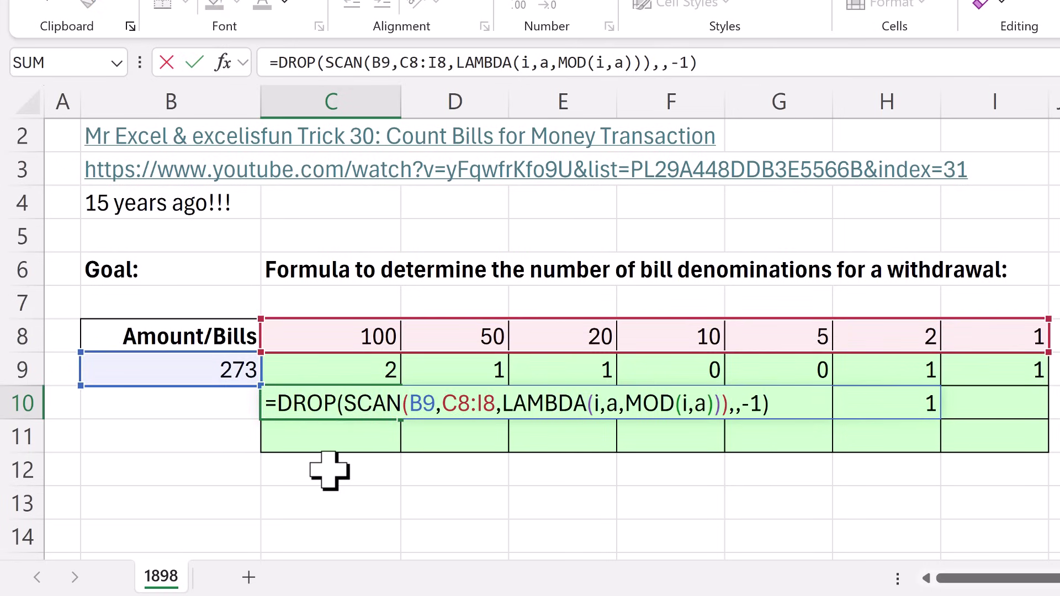
text(hs)
key(Tab)
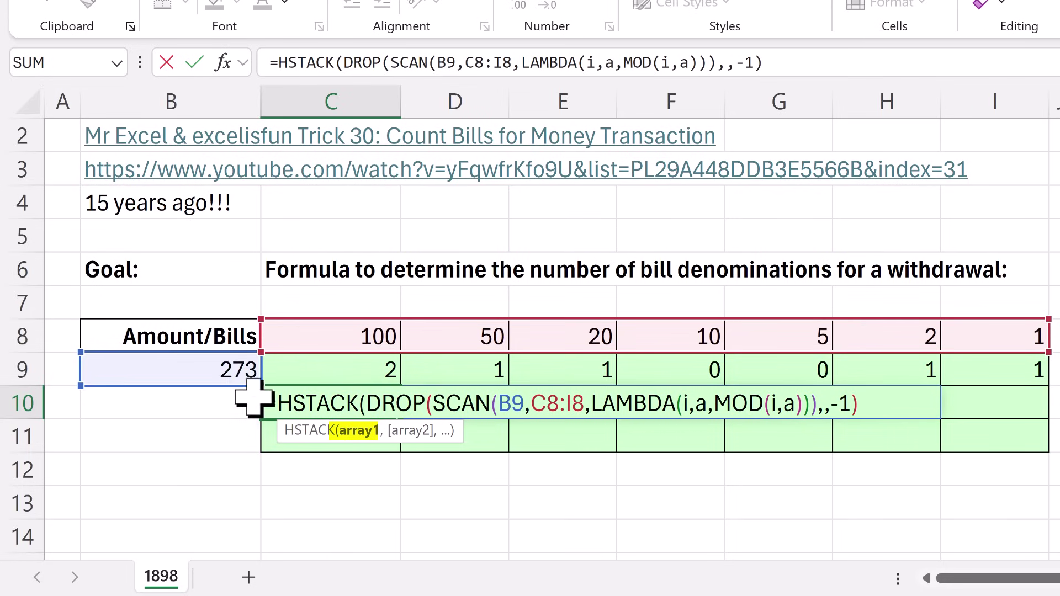
click(229, 371)
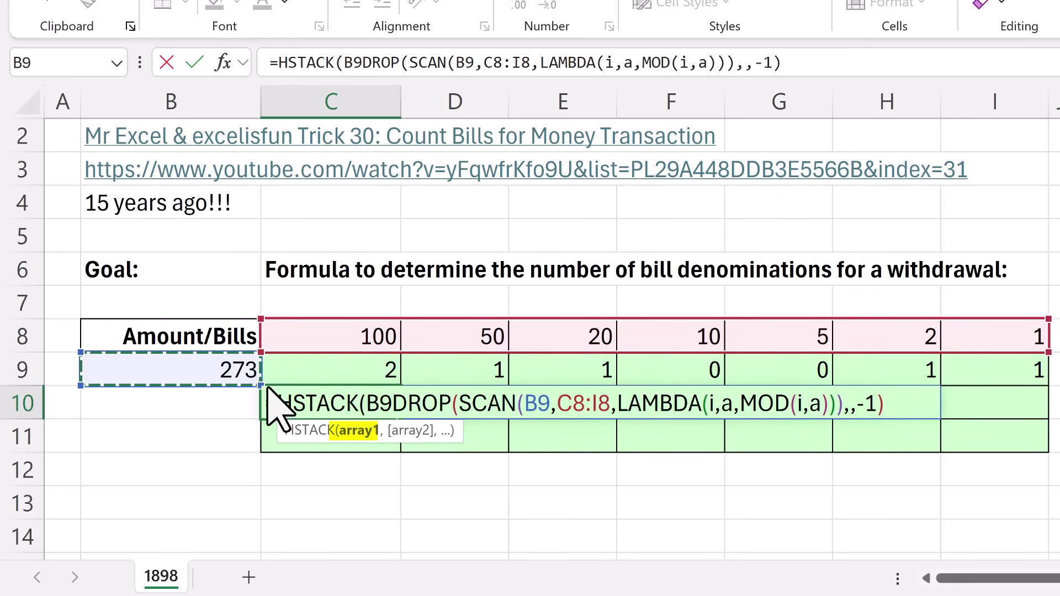
text(,)
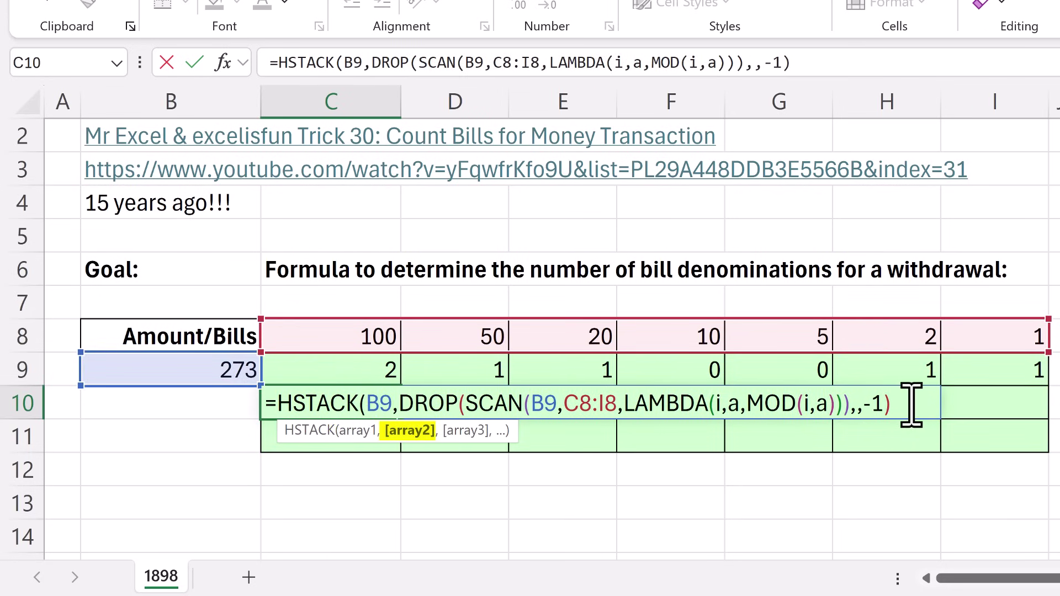
key(ctrl+Return)
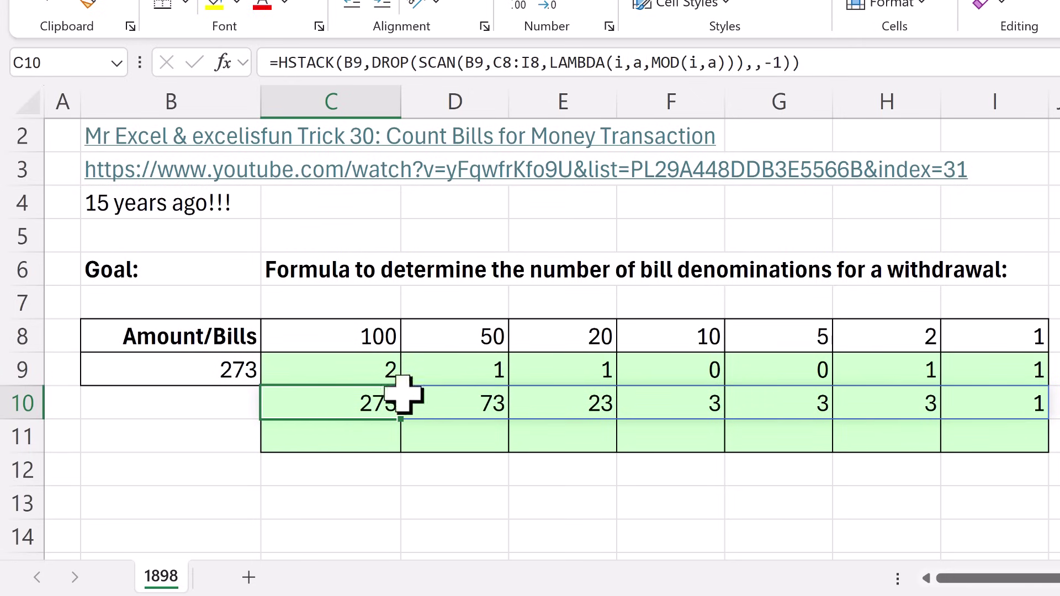
Divide the HSTACK result in C10 by the bill denominations in C8:I8.
double_click(351, 412)
click(908, 409)
text(/)
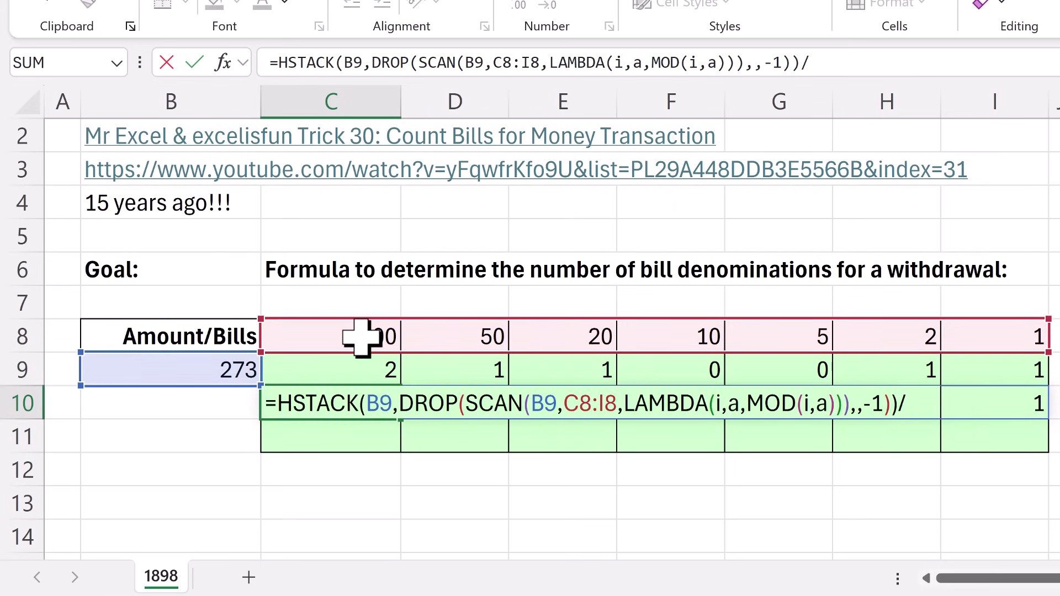
drag(355, 336, 994, 336)
key(Return)
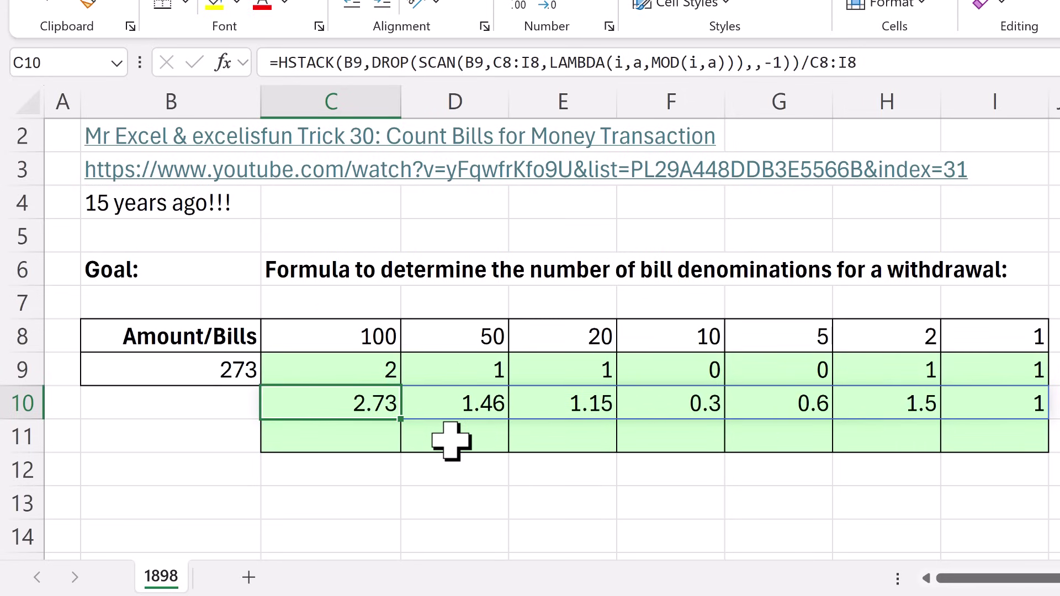
Wrap the whole C10 formula in INT to return whole bill counts.
double_click(281, 403)
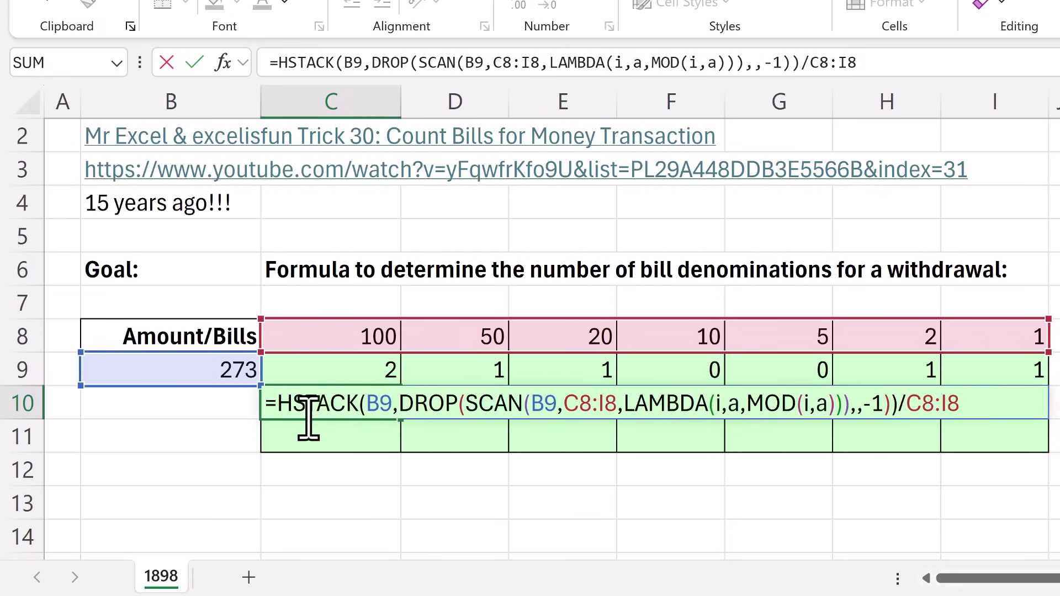
text(int()
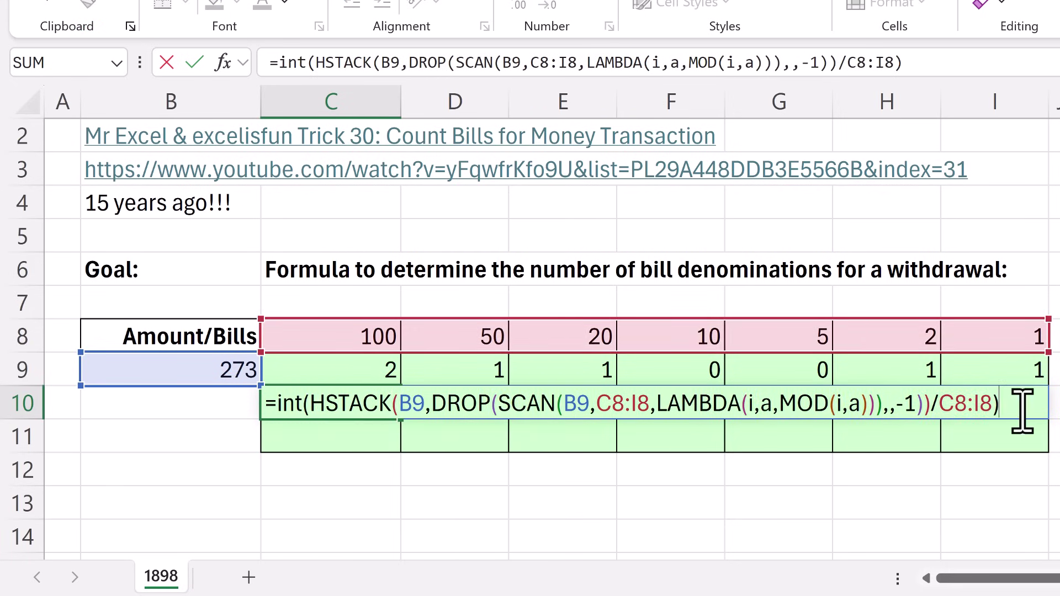
key(ctrl+Return)
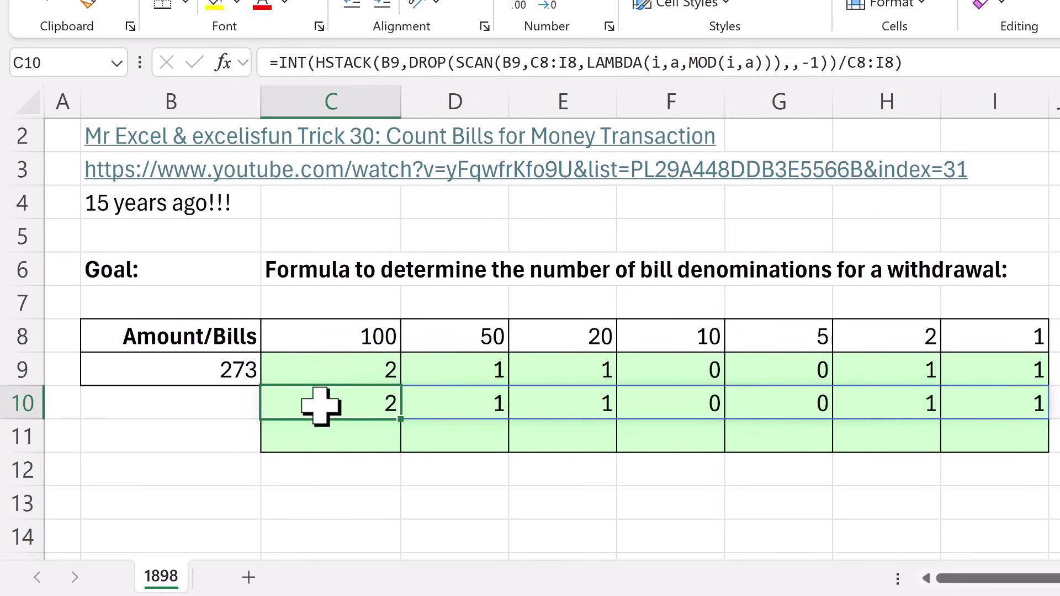
Change the withdrawal amount in B9 to 306 to test both formulas.
click(233, 373)
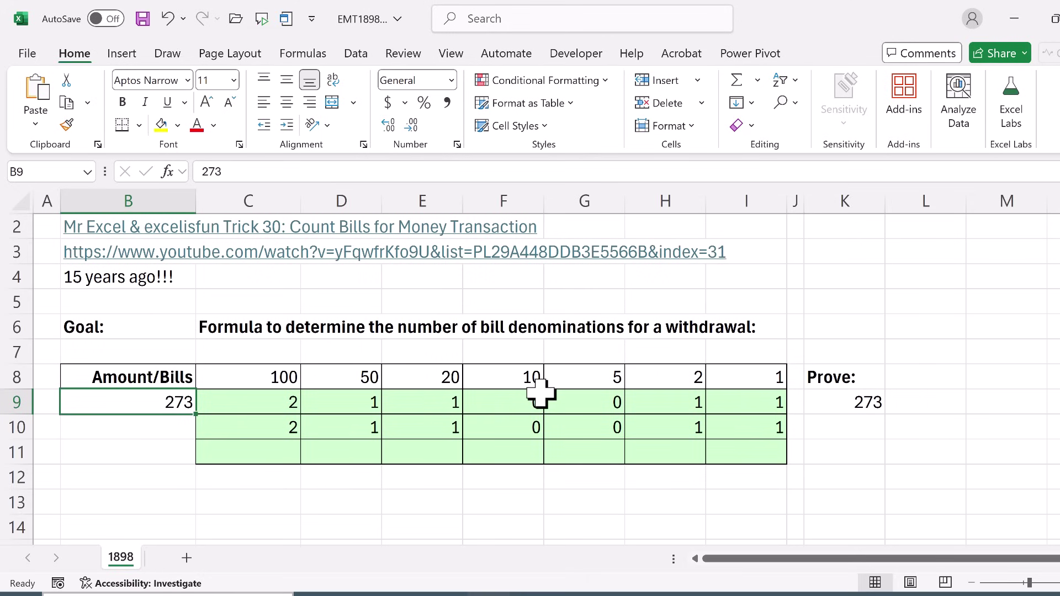
text(306)
key(ctrl+Return)
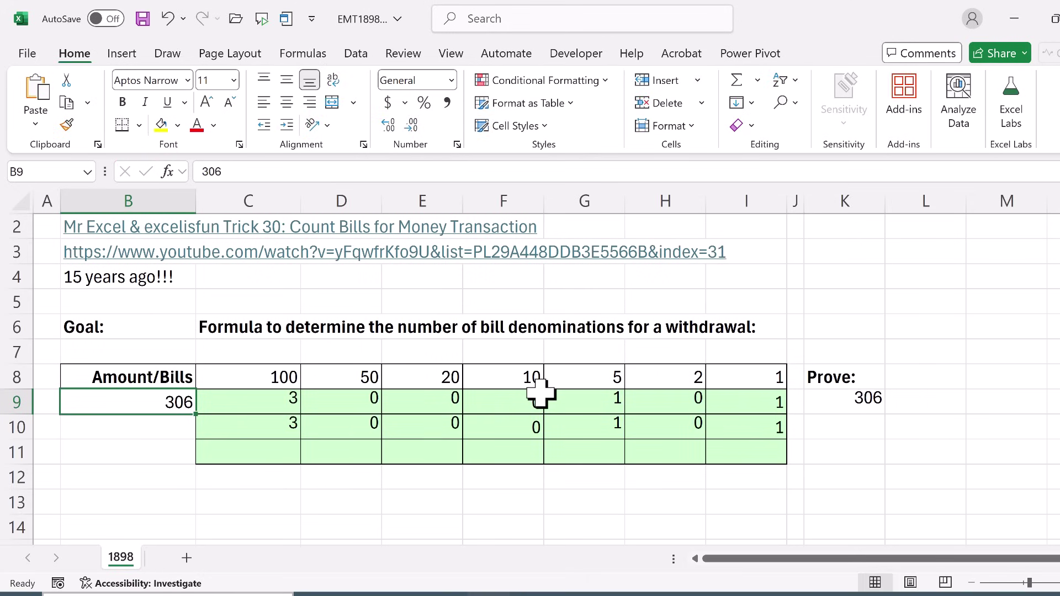
Copy the SUMPRODUCT proof formula from K9 down to K10 and check its cell references.
click(867, 406)
drag(885, 413, 887, 439)
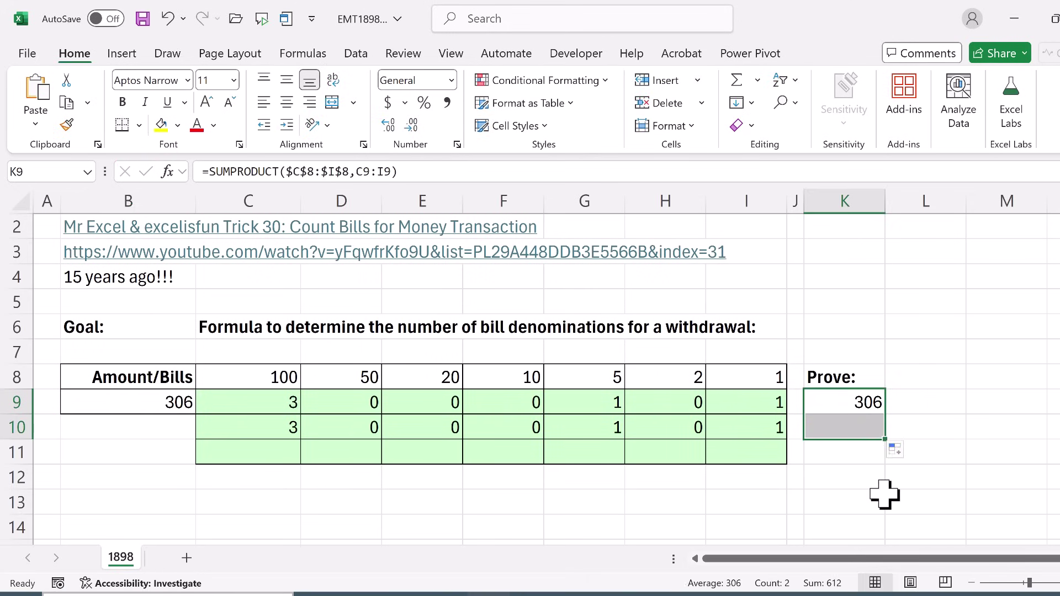
double_click(868, 436)
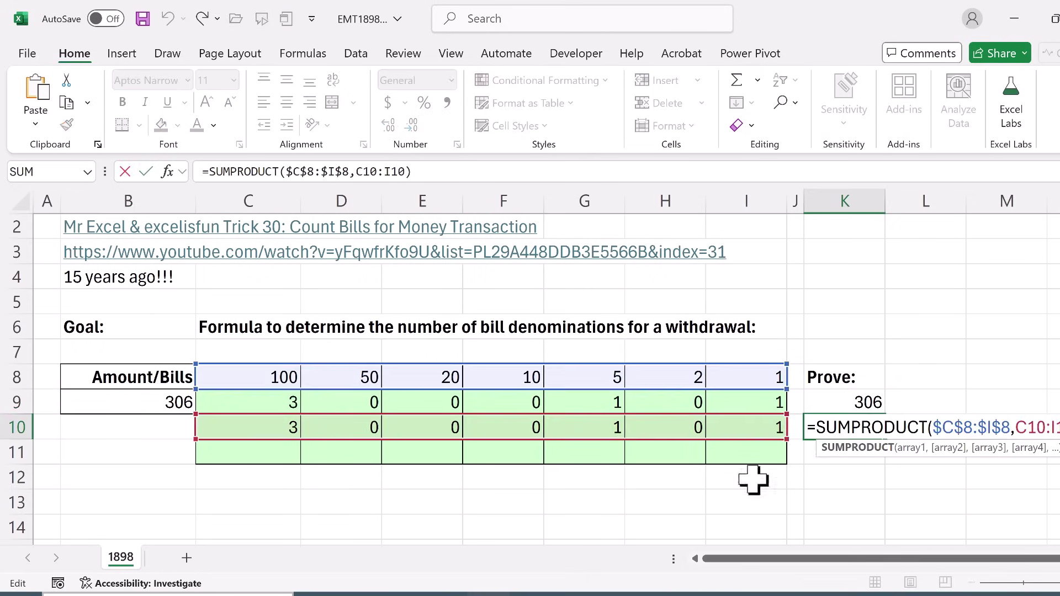
key(Escape)
Review the SUMPRODUCT formula in C9 and the SCAN formula in C10 without changing them.
click(274, 408)
double_click(274, 407)
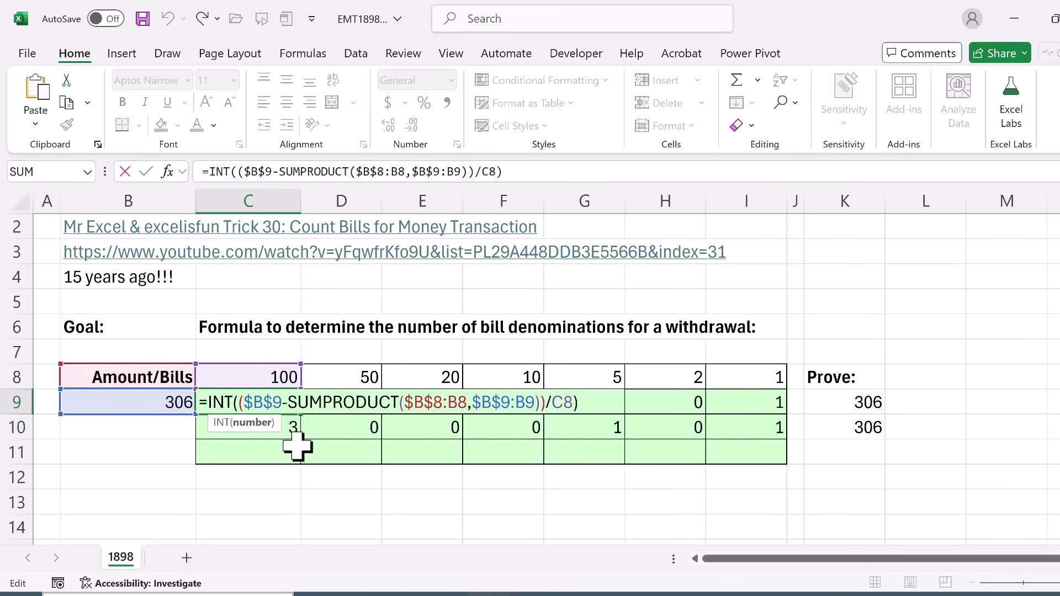
key(Escape)
click(287, 428)
double_click(287, 429)
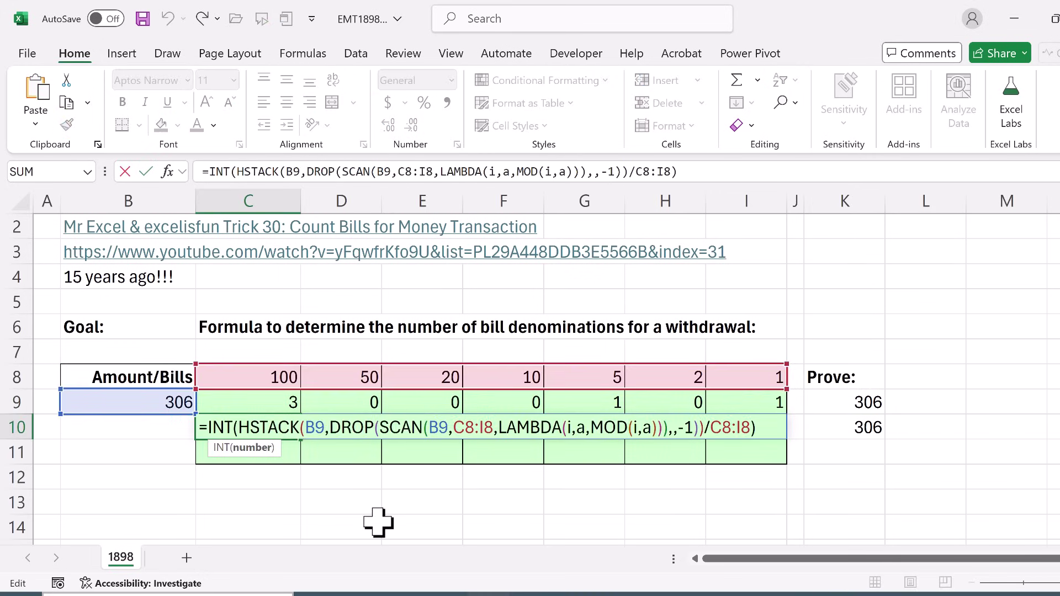
key(Escape)
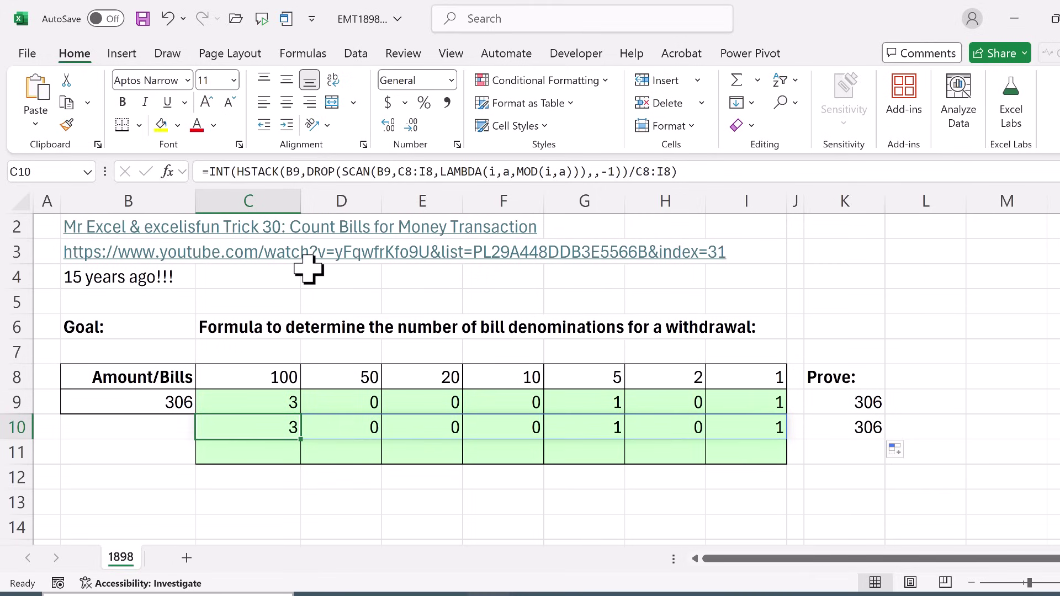